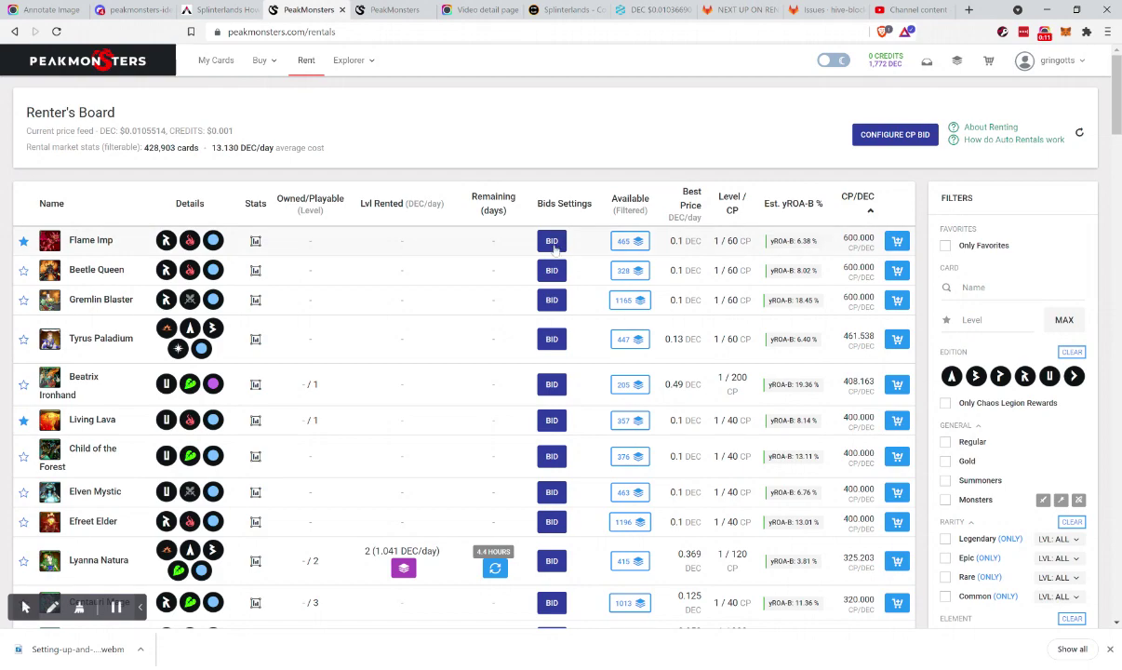
- Look over the rental card list and view the current bids on Flame Imp without placing one
{"action": "scroll", "coordinate": [545, 559], "scroll_direction": "down", "scroll_amount": 2}
{"action": "scroll", "coordinate": [545, 558], "scroll_direction": "down", "scroll_amount": 2}
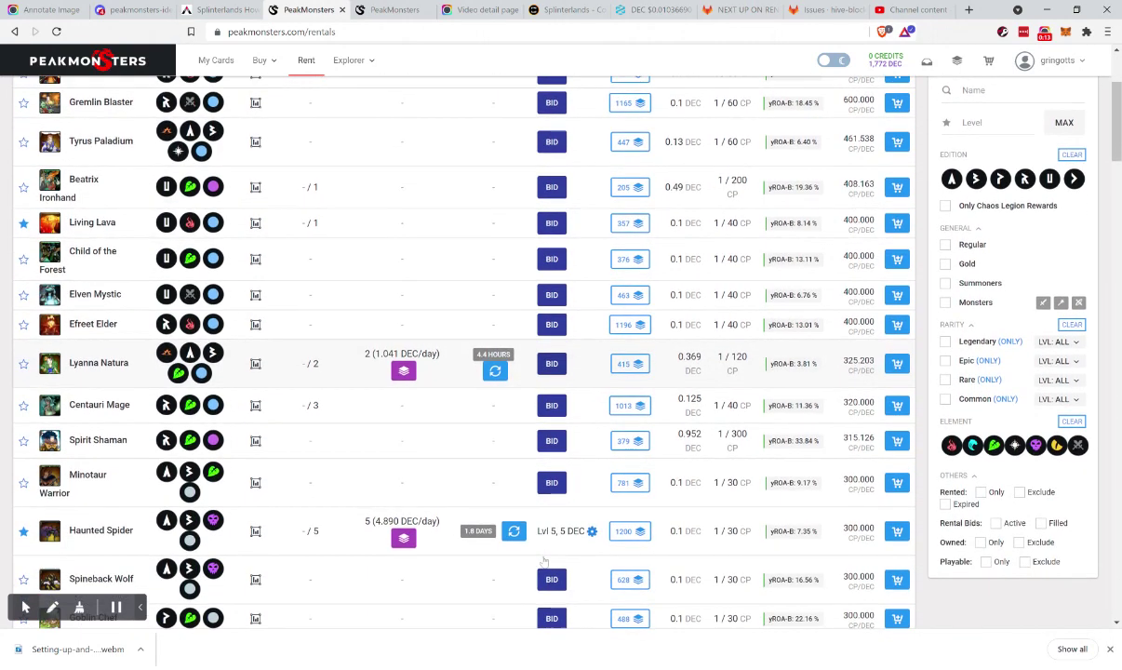
{"action": "scroll", "coordinate": [419, 353], "scroll_direction": "up", "scroll_amount": 4}
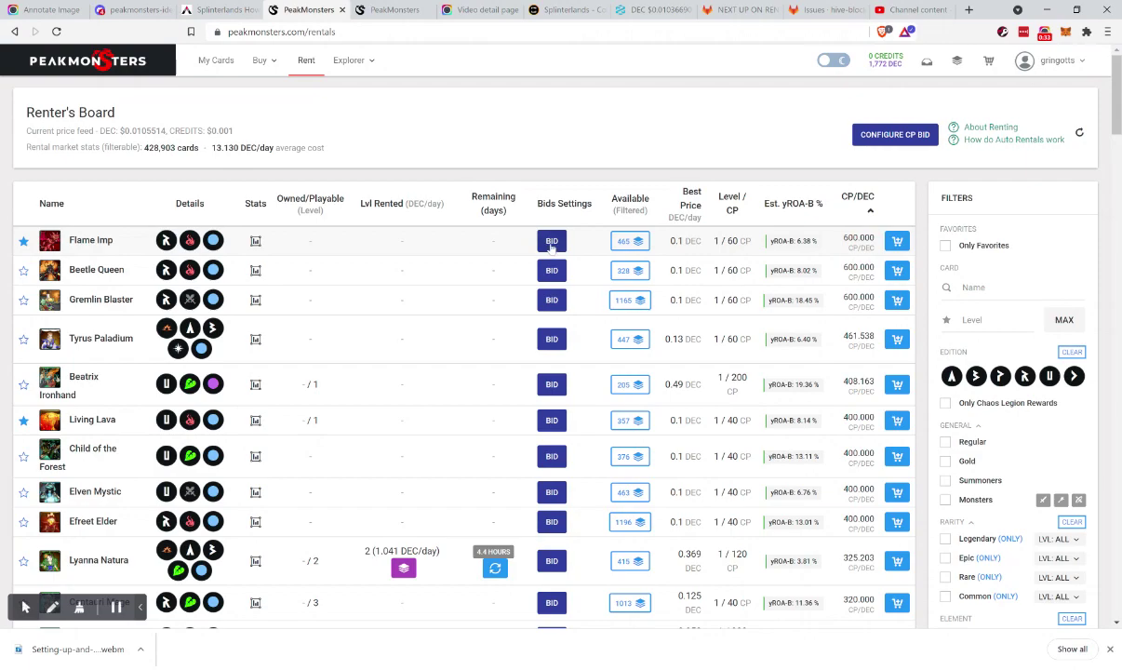
{"action": "left_click", "coordinate": [552, 242]}
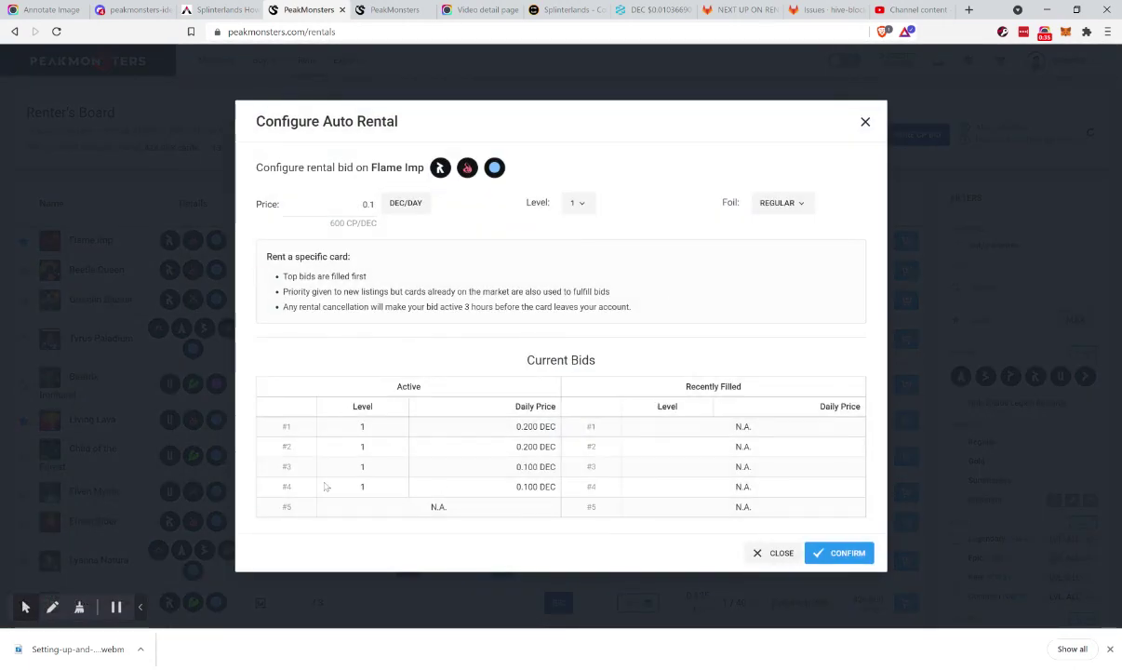
{"action": "left_click", "coordinate": [865, 121]}
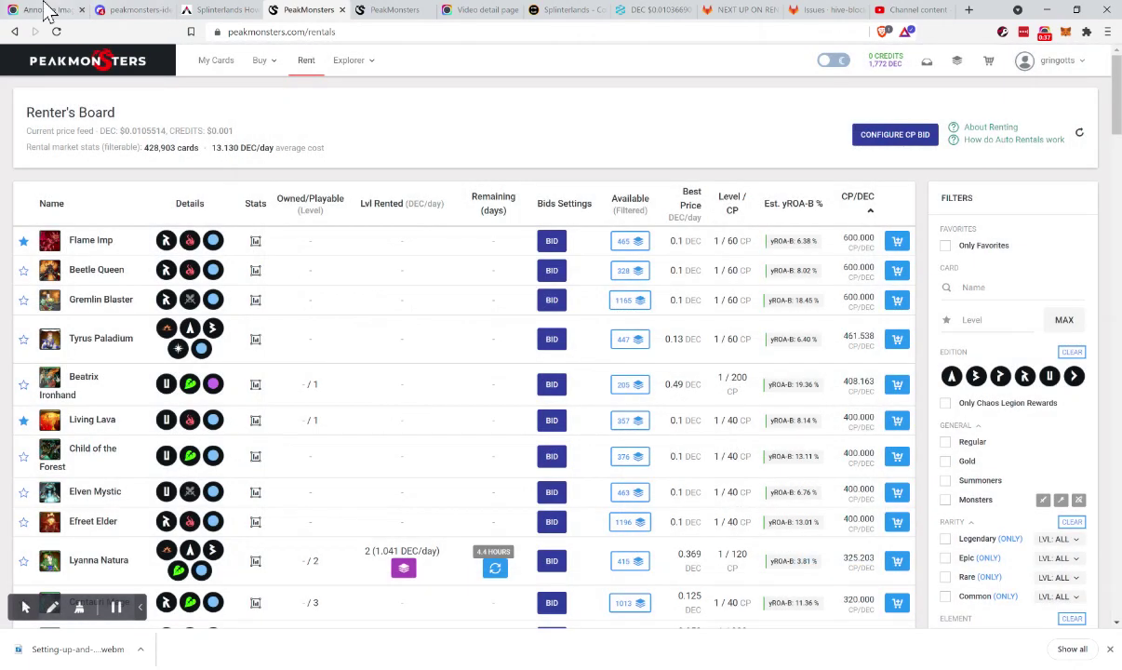
- Start a bid on Serpentine Mystic to grant the rental authority to the PeakMonsters accounts, and refresh the rentals page
{"action": "left_click", "coordinate": [57, 32]}
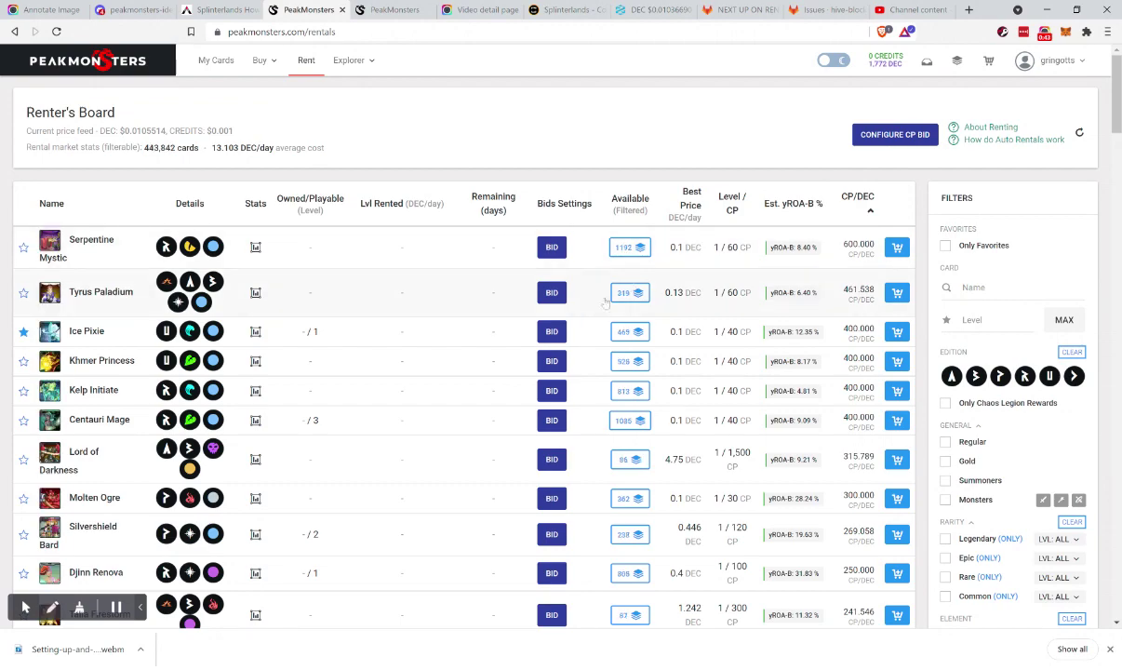
{"action": "left_click", "coordinate": [552, 249]}
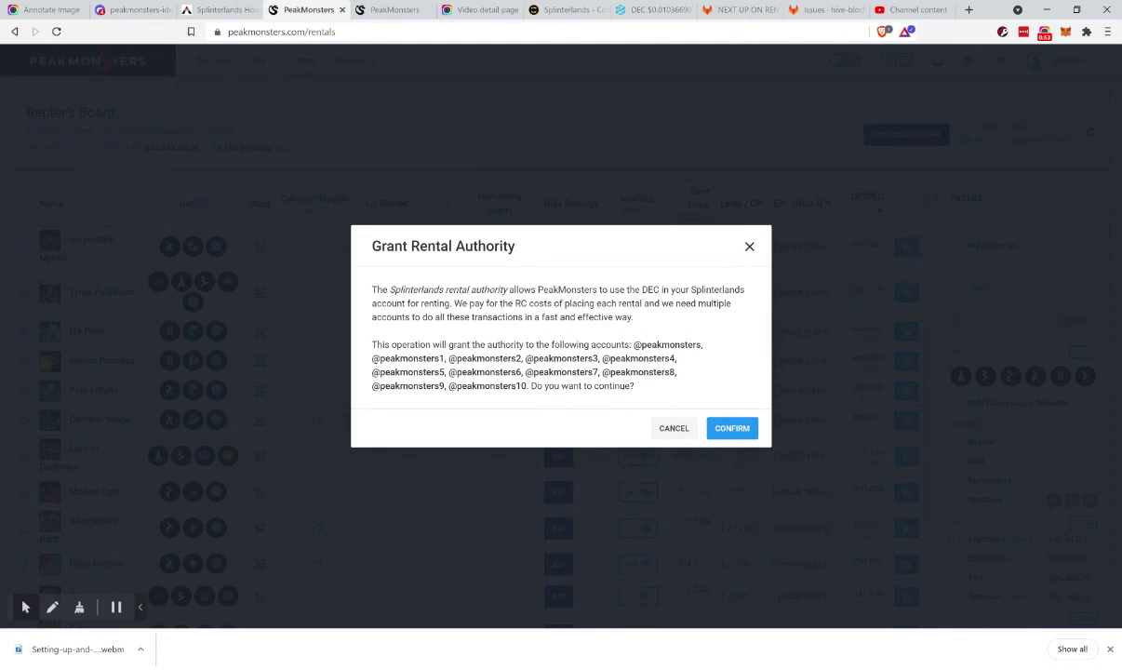
{"action": "left_click", "coordinate": [733, 428]}
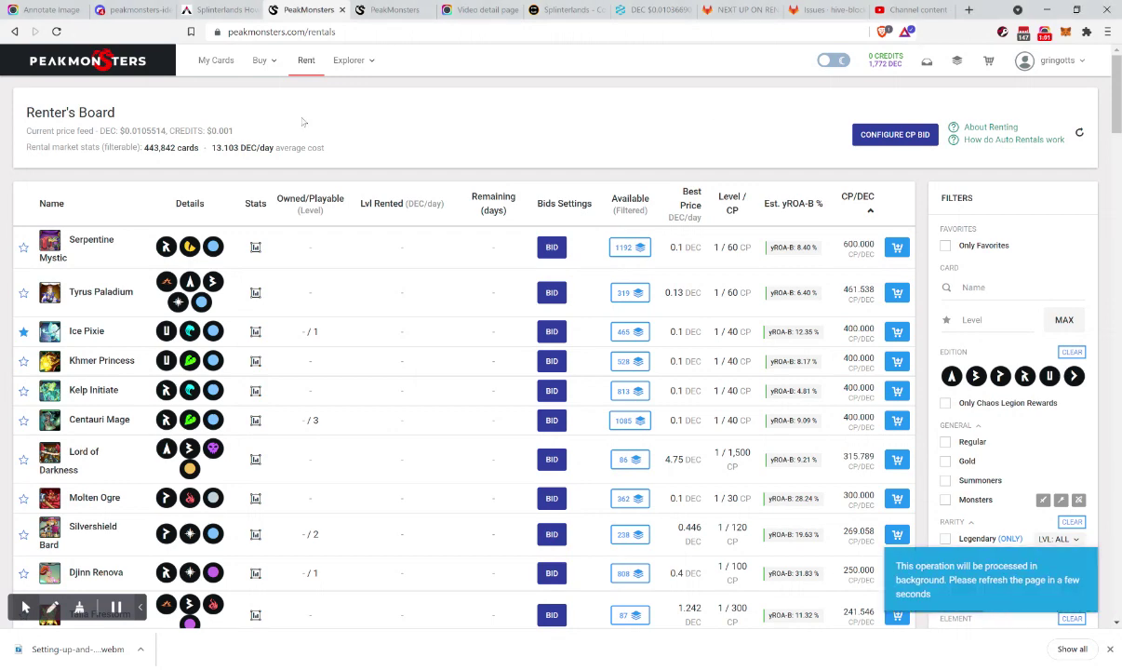
{"action": "left_click", "coordinate": [56, 32]}
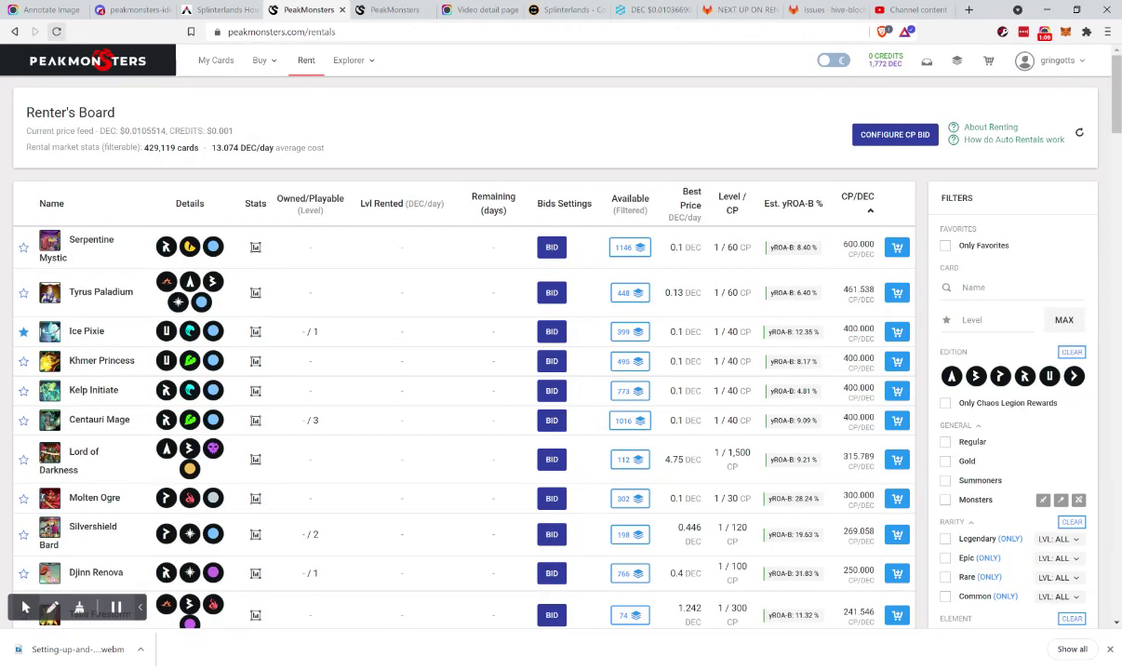
{"action": "left_click", "coordinate": [551, 246]}
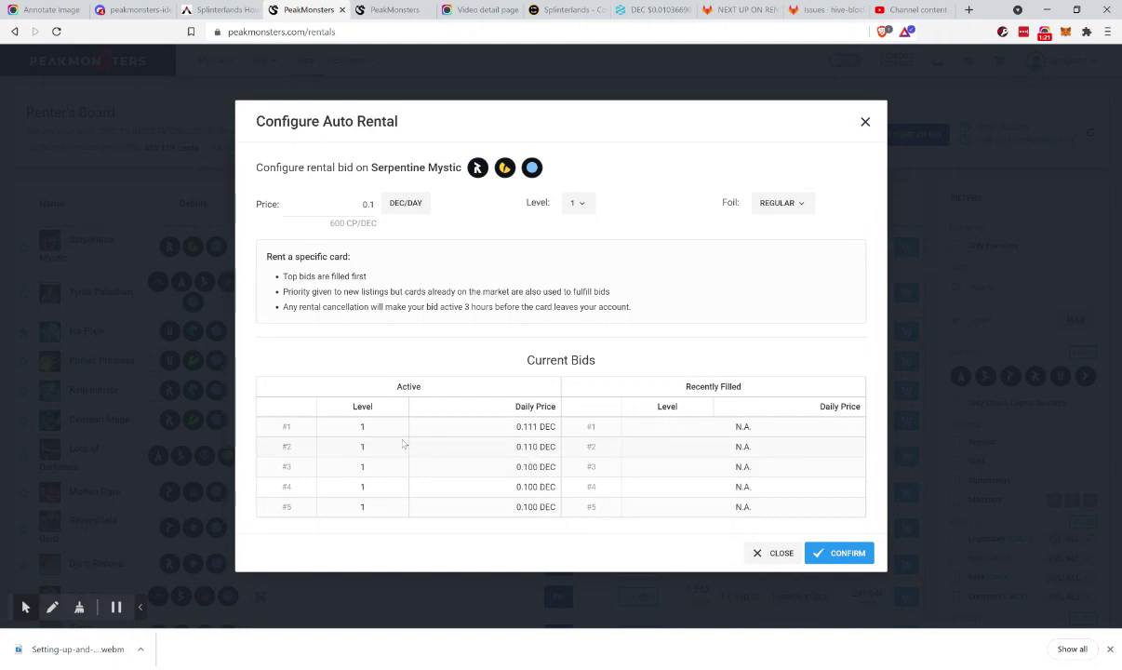
{"action": "double_click", "coordinate": [369, 204]}
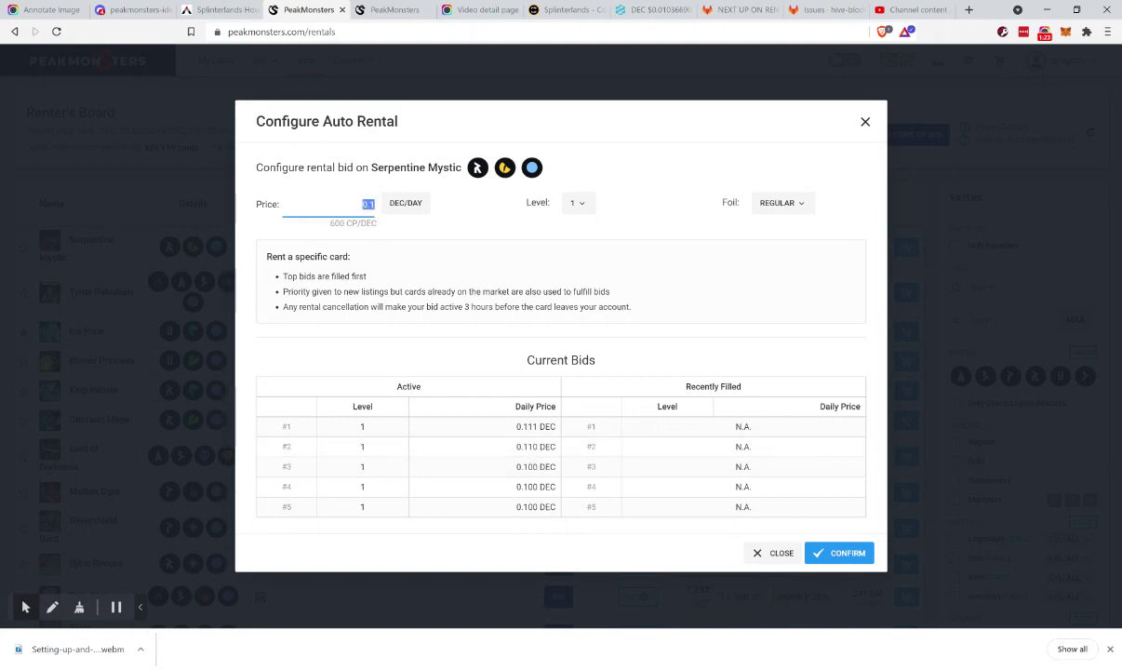
{"action": "type", "text": "112"}
{"action": "left_click", "coordinate": [779, 558]}
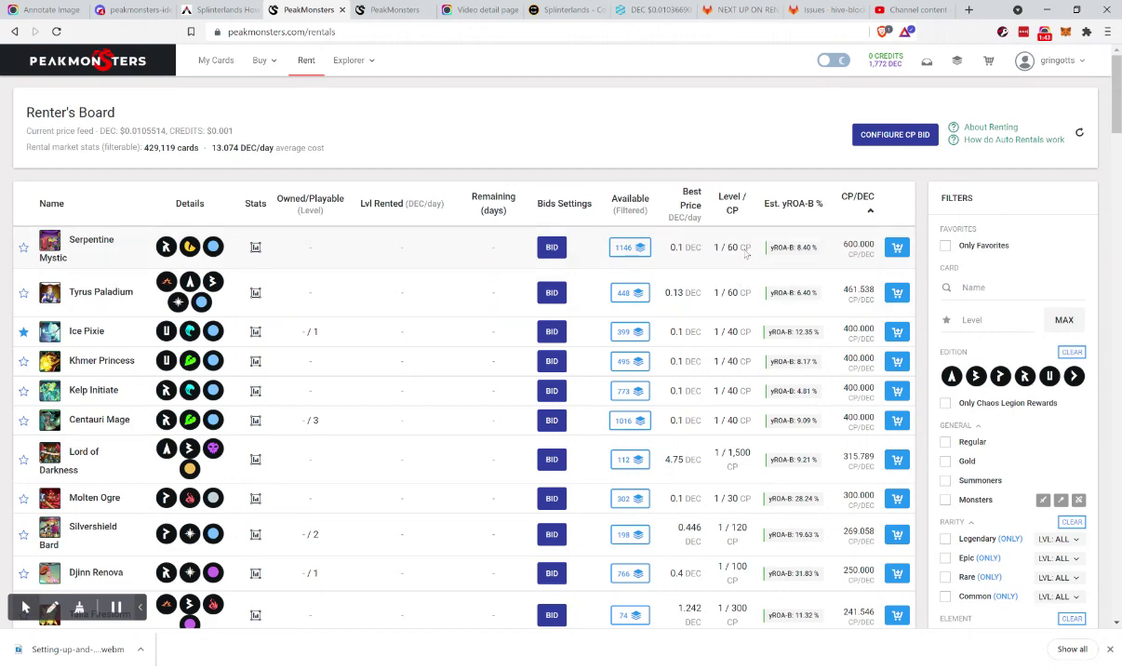
- Place a rental bid on a level 4 regular-foil Serpentine Mystic at 2 DEC per day
{"action": "left_click", "coordinate": [550, 253]}
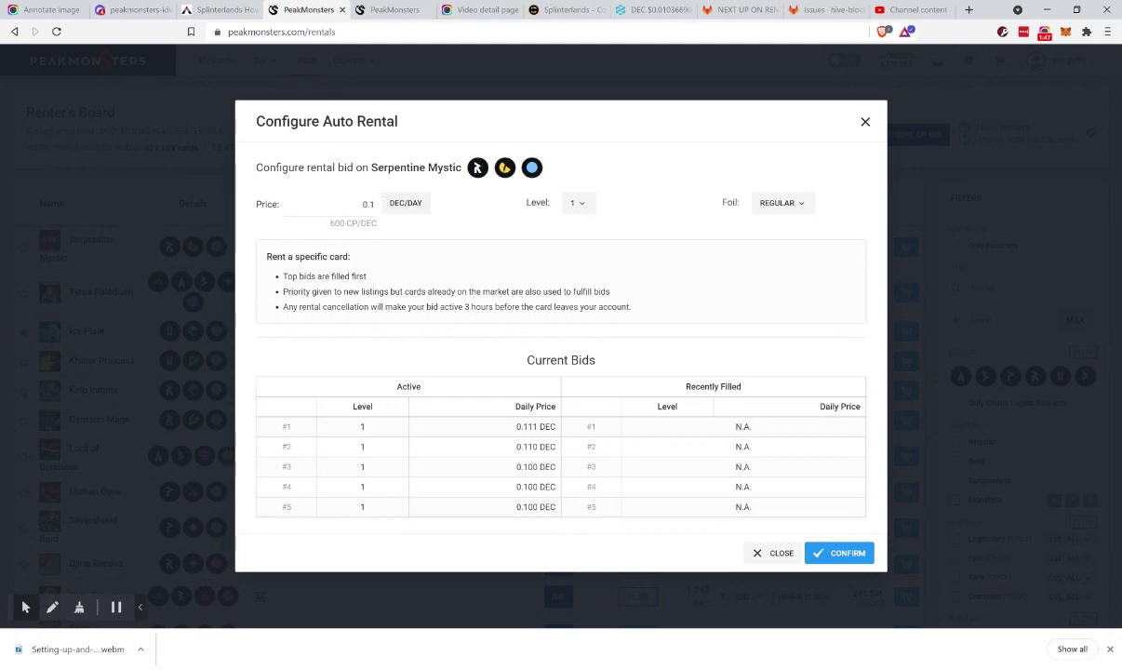
{"action": "double_click", "coordinate": [369, 204]}
{"action": "type", "text": "2"}
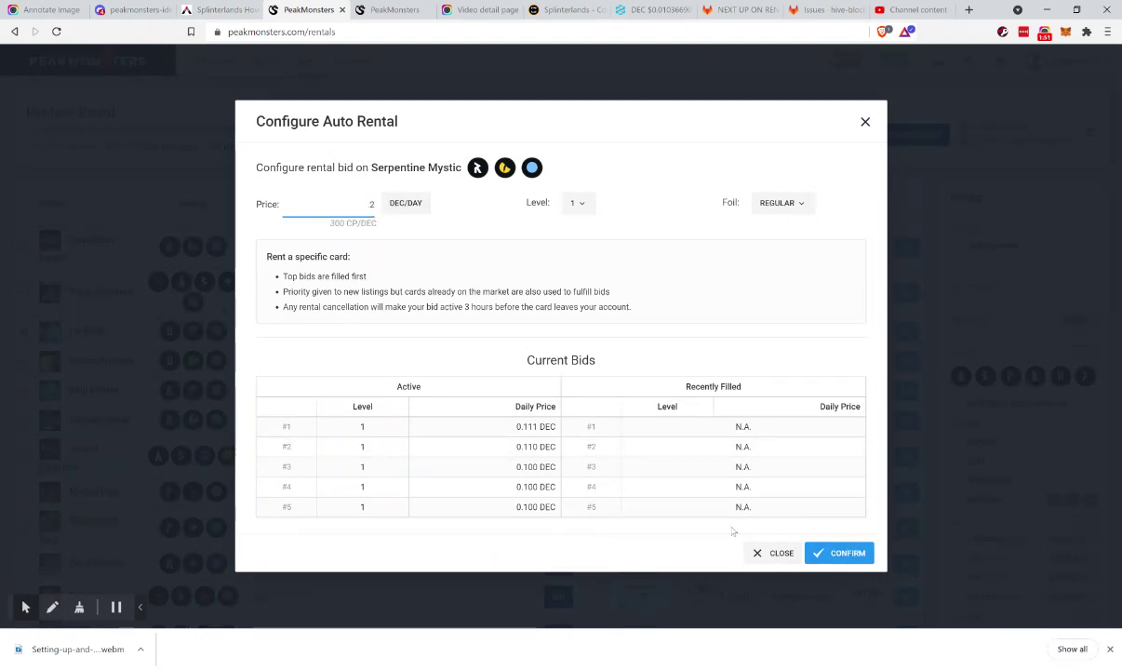
{"action": "left_click", "coordinate": [577, 203]}
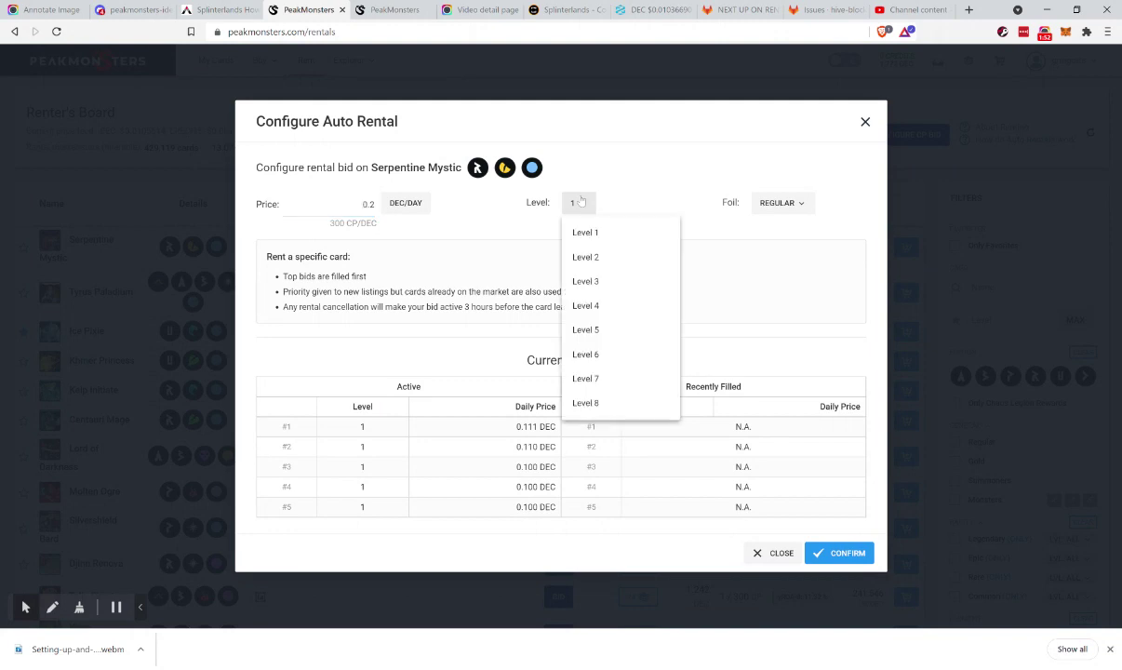
{"action": "left_click", "coordinate": [592, 281]}
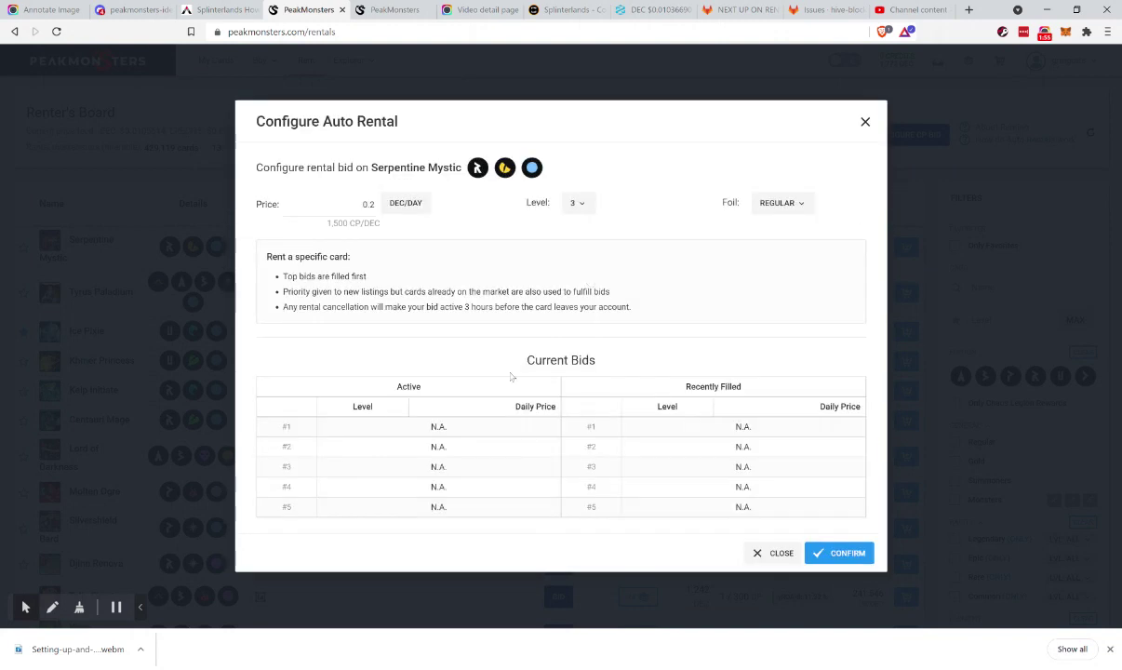
{"action": "left_click", "coordinate": [579, 206]}
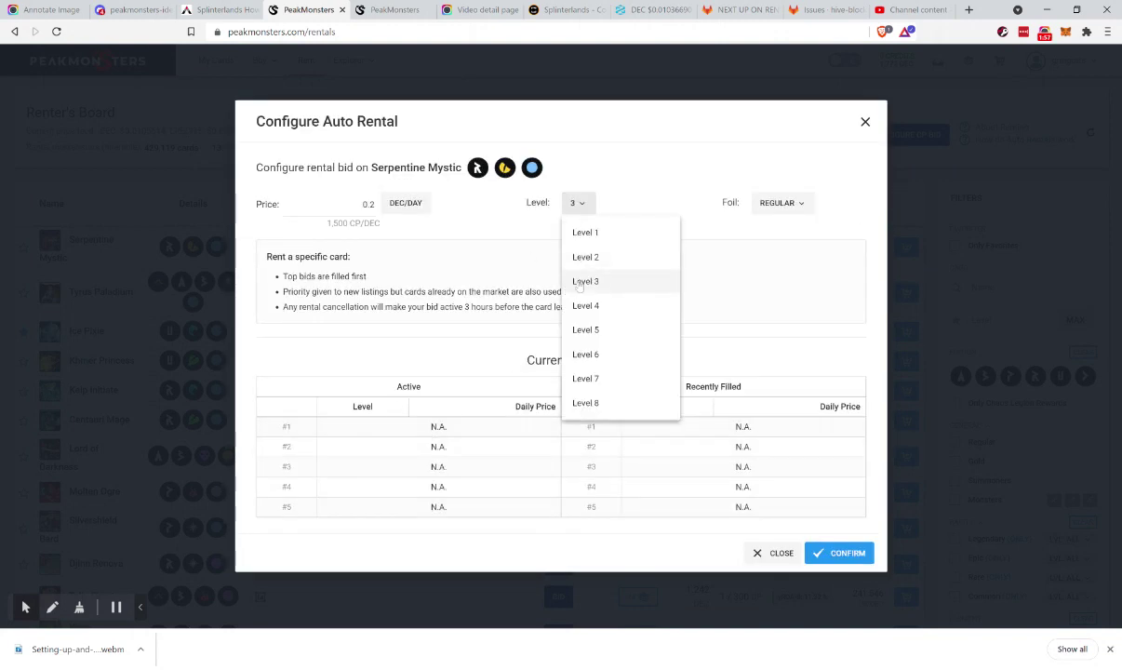
{"action": "left_click", "coordinate": [582, 303]}
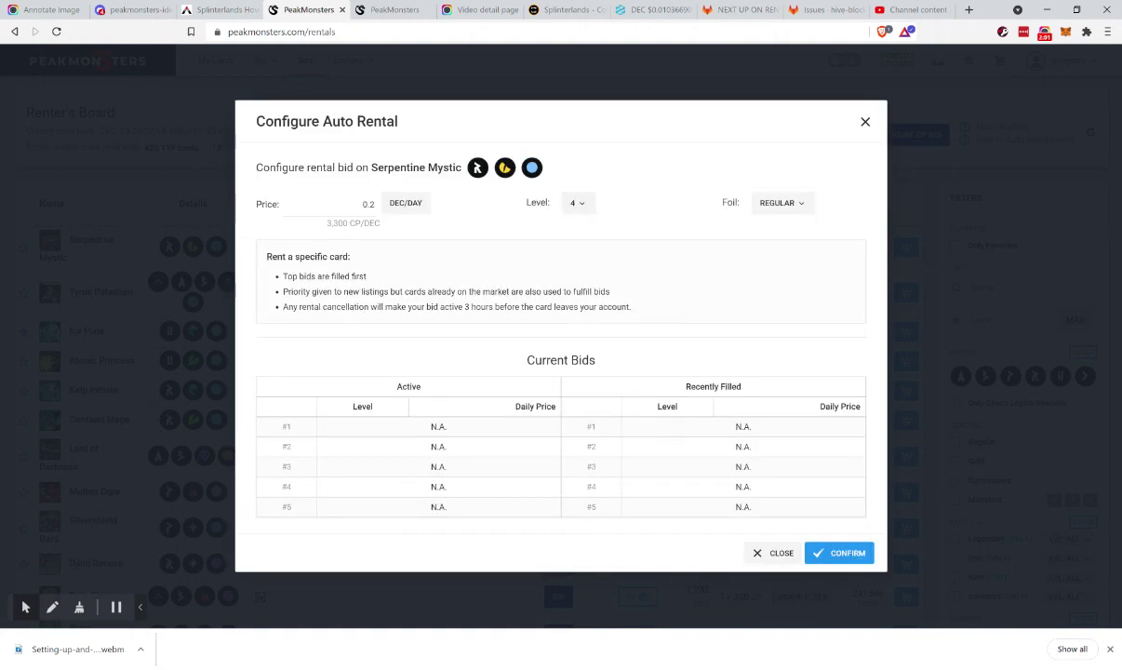
{"action": "left_click", "coordinate": [367, 204]}
{"action": "key", "text": "ctrl+a"}
{"action": "type", "text": "2"}
{"action": "left_click", "coordinate": [831, 554]}
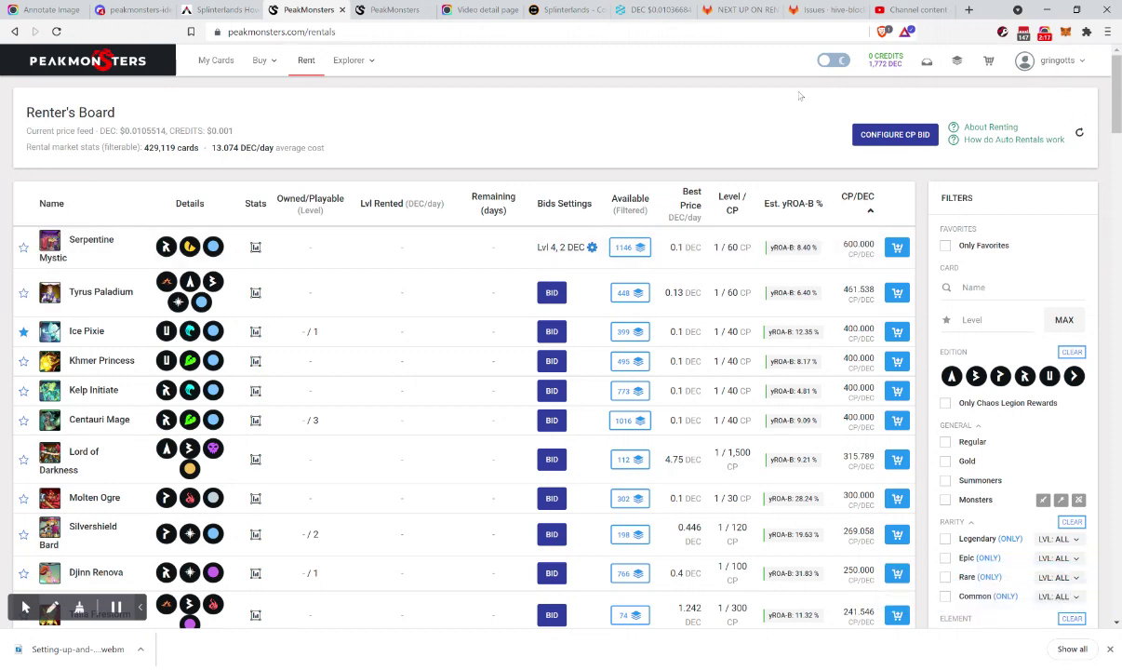
- Reopen the Serpentine Mystic bid settings and check the current bids for level 6 without saving changes
{"action": "scroll", "coordinate": [651, 372], "scroll_direction": "down", "scroll_amount": 1}
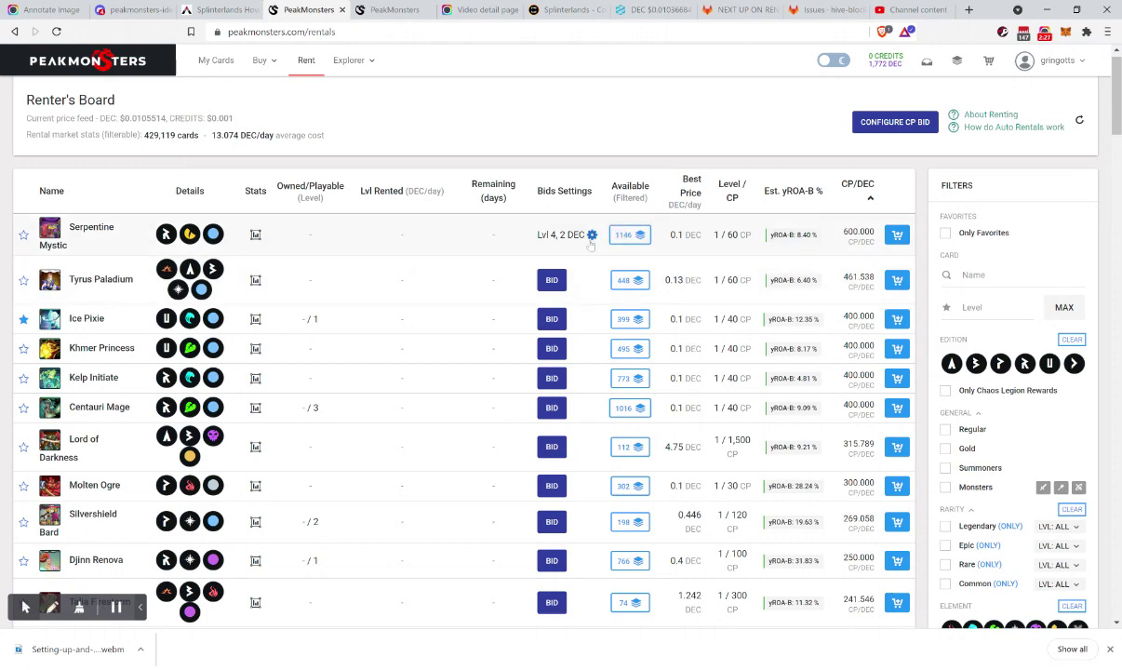
{"action": "left_click", "coordinate": [592, 236]}
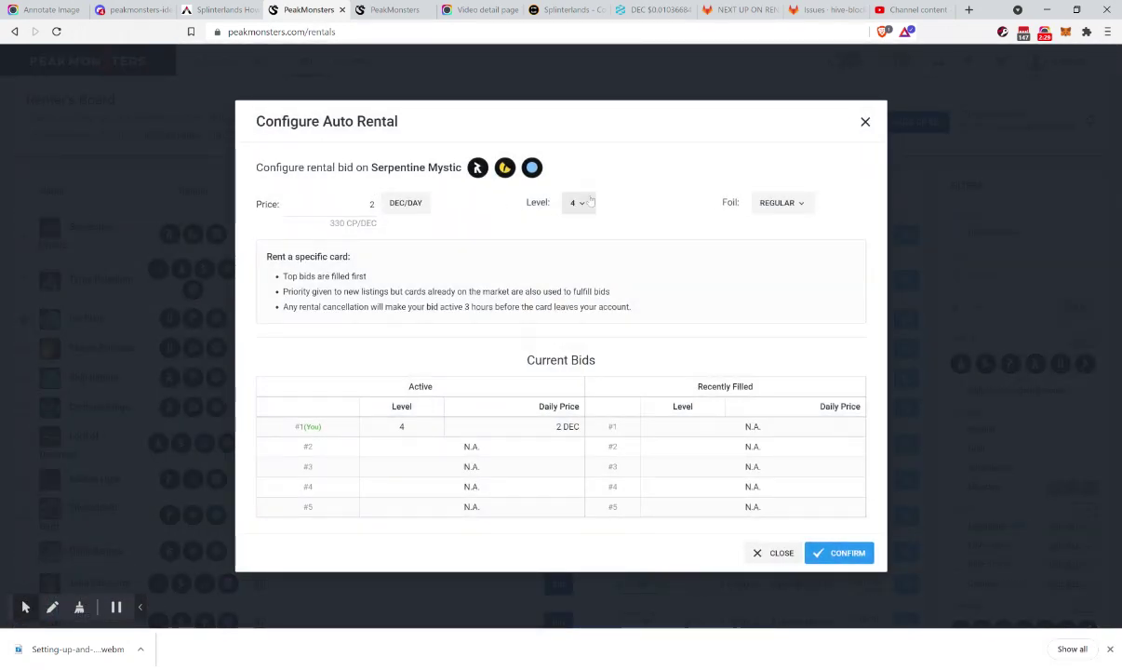
{"action": "left_click", "coordinate": [587, 204]}
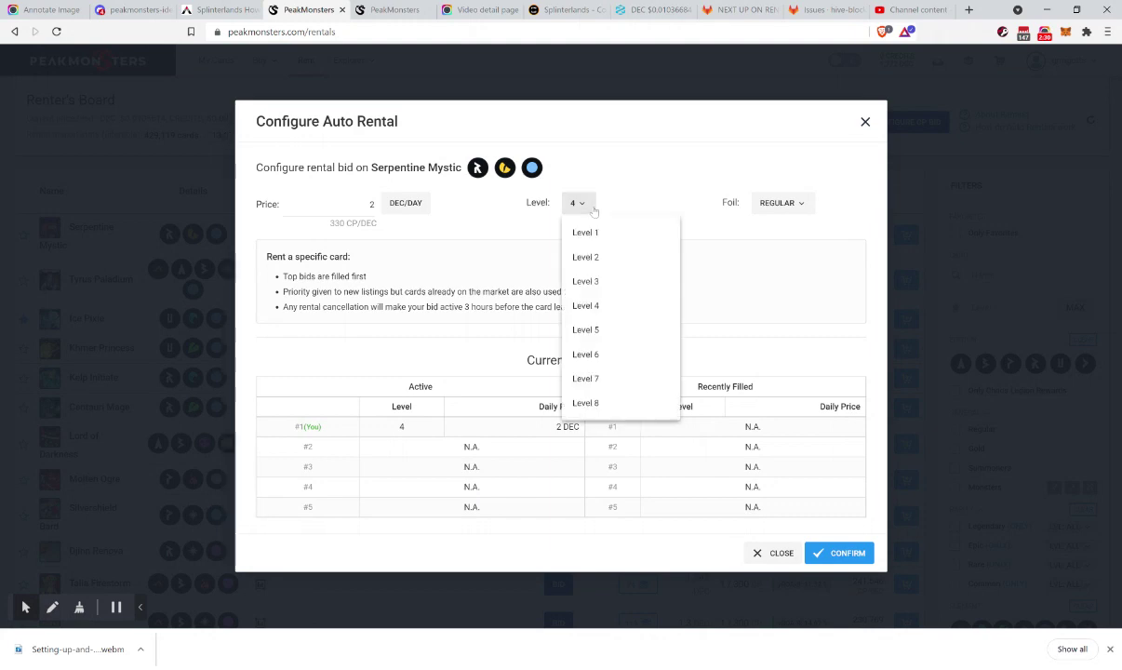
{"action": "left_click", "coordinate": [585, 352]}
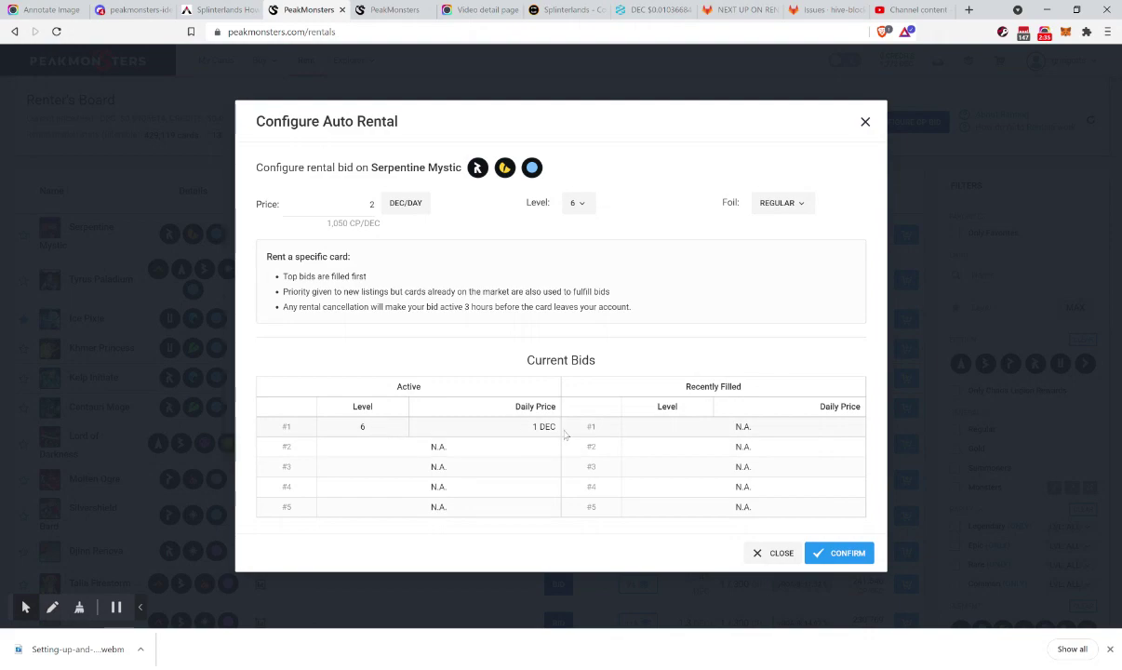
{"action": "left_click", "coordinate": [866, 122]}
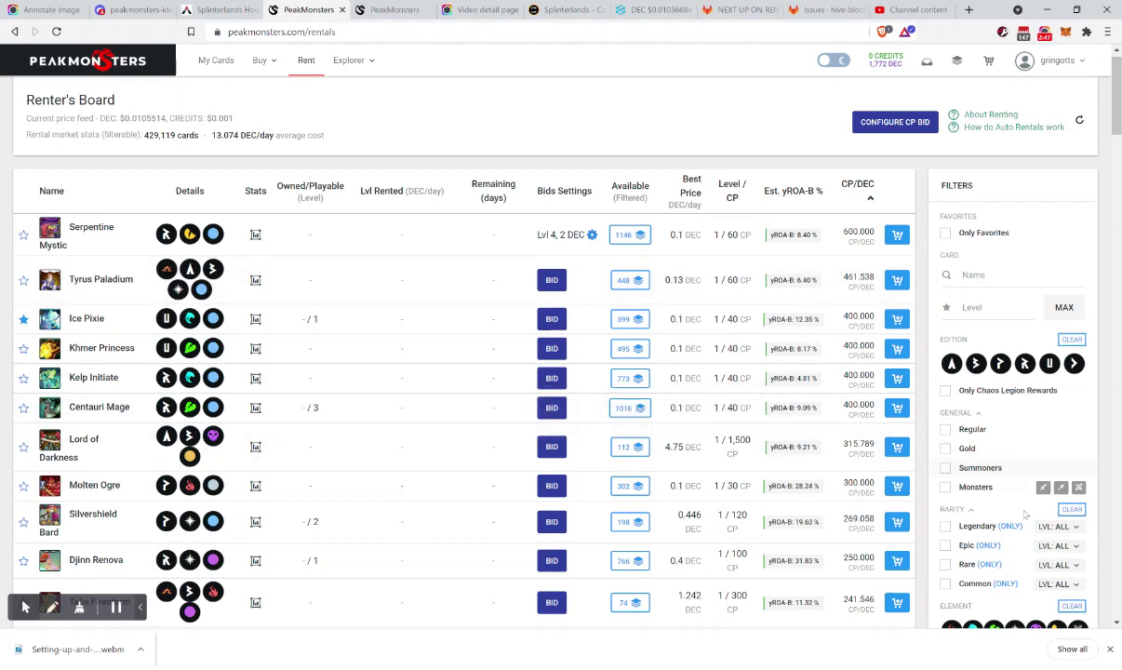
- Filter the rental list to Legendary cards and sort it by best price, cheapest first
{"action": "left_click", "coordinate": [946, 527]}
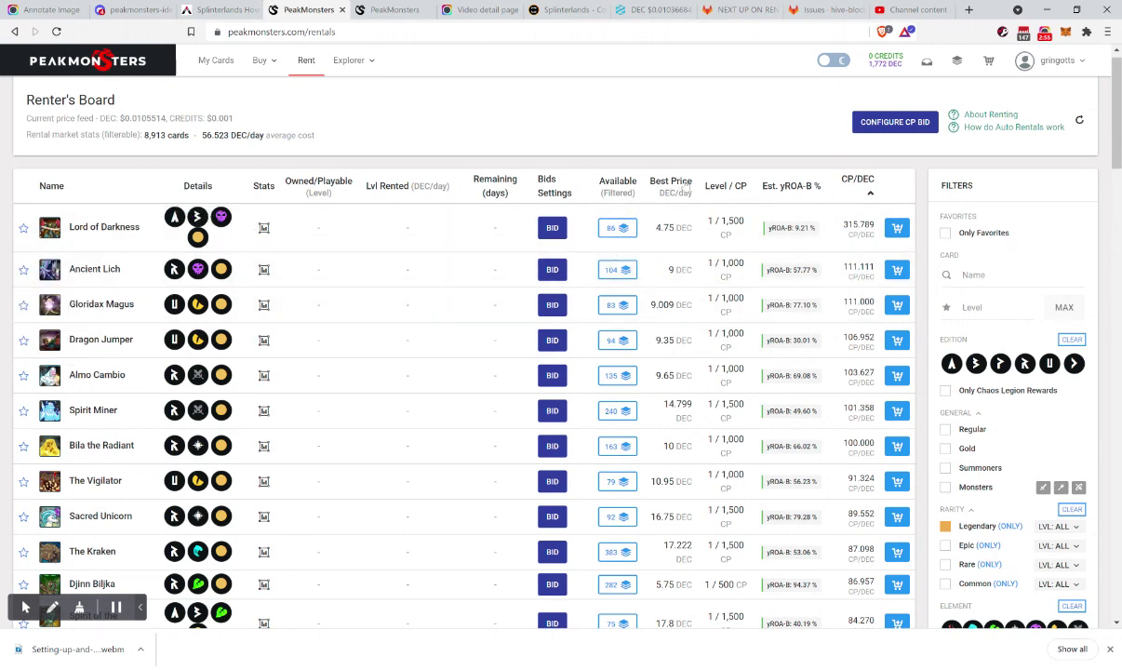
{"action": "left_click", "coordinate": [678, 183]}
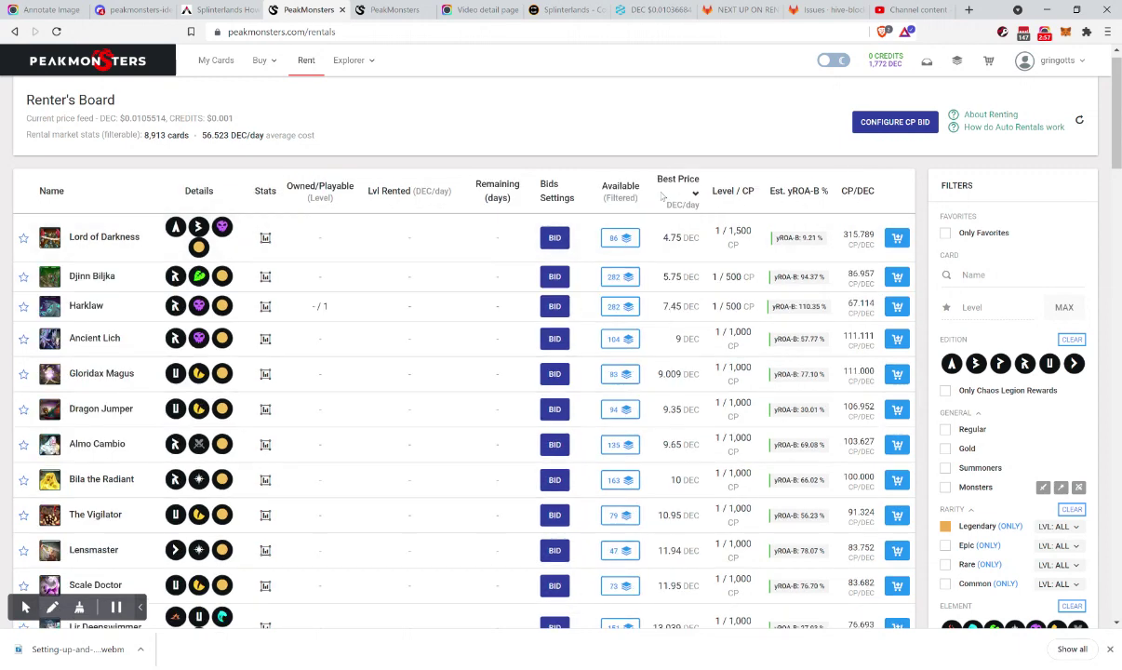
- Check the current bids on Lord of Darkness and review its available rental listings with their daily prices
{"action": "left_click", "coordinate": [551, 238]}
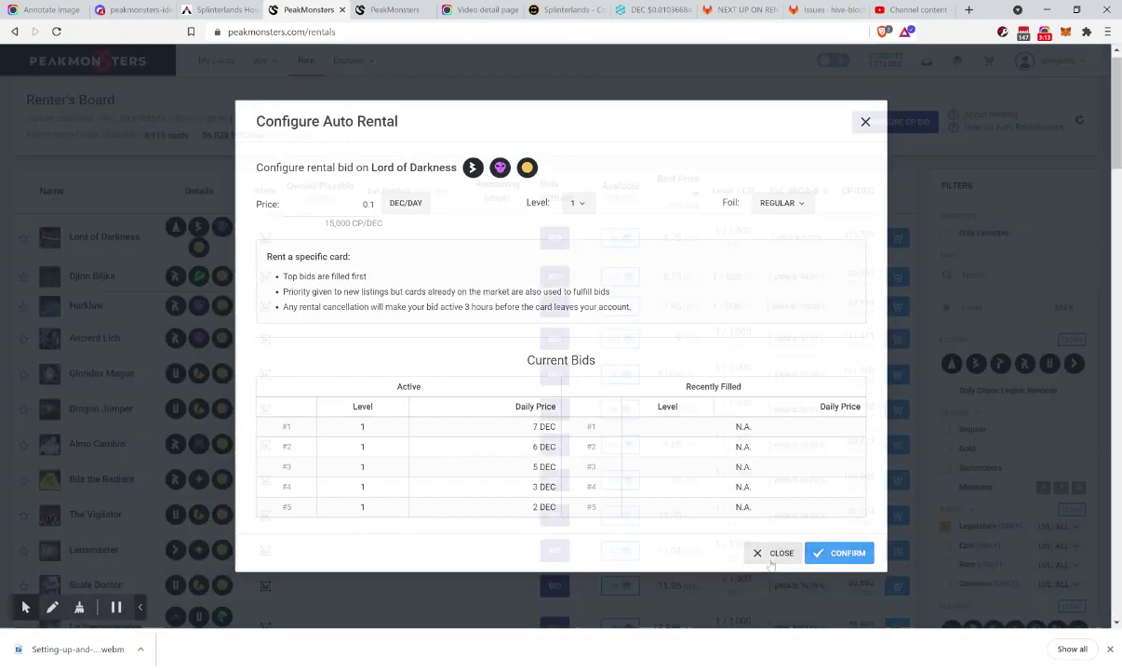
{"action": "left_click", "coordinate": [771, 559]}
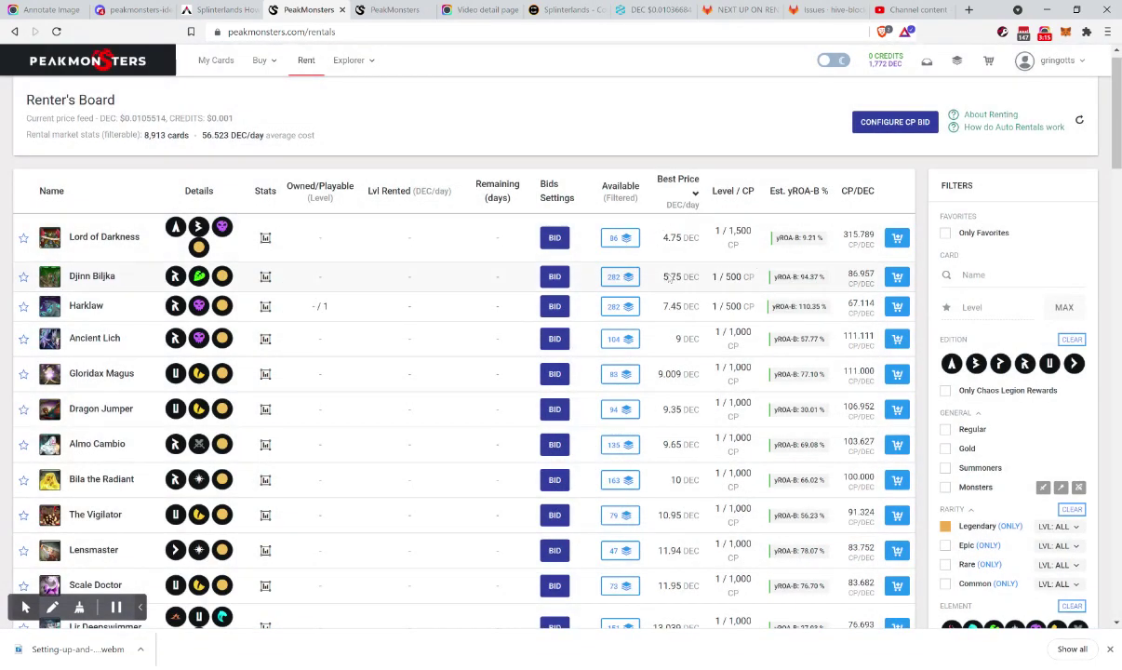
{"action": "left_click", "coordinate": [611, 244]}
{"action": "scroll", "coordinate": [500, 464], "scroll_direction": "down", "scroll_amount": 3}
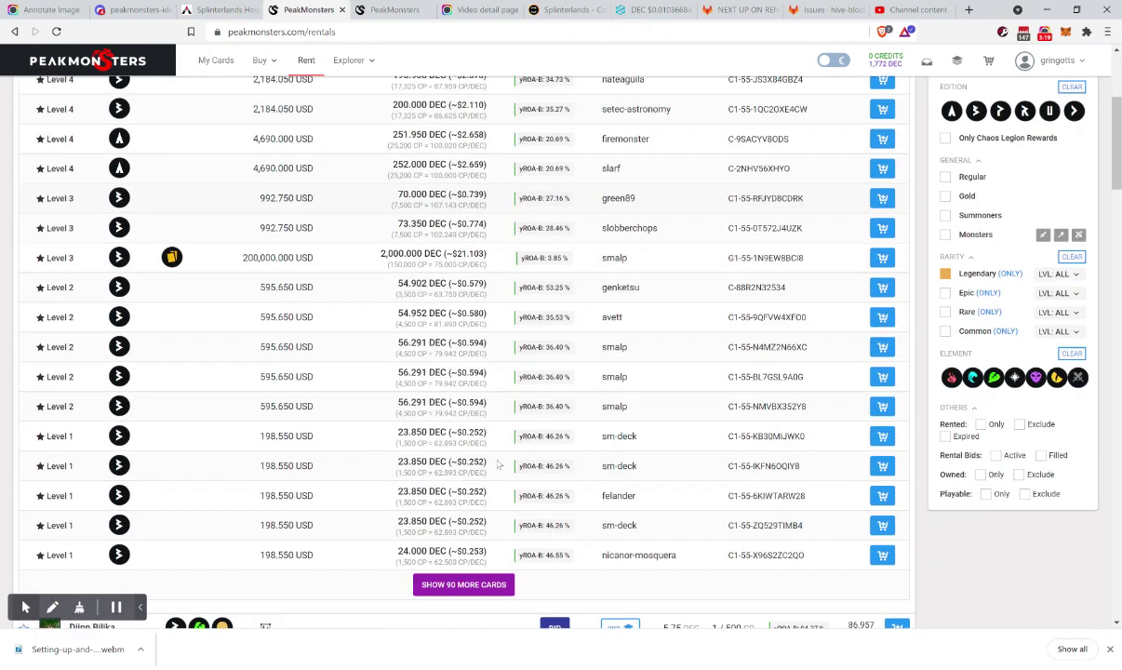
{"action": "scroll", "coordinate": [498, 464], "scroll_direction": "down", "scroll_amount": 2}
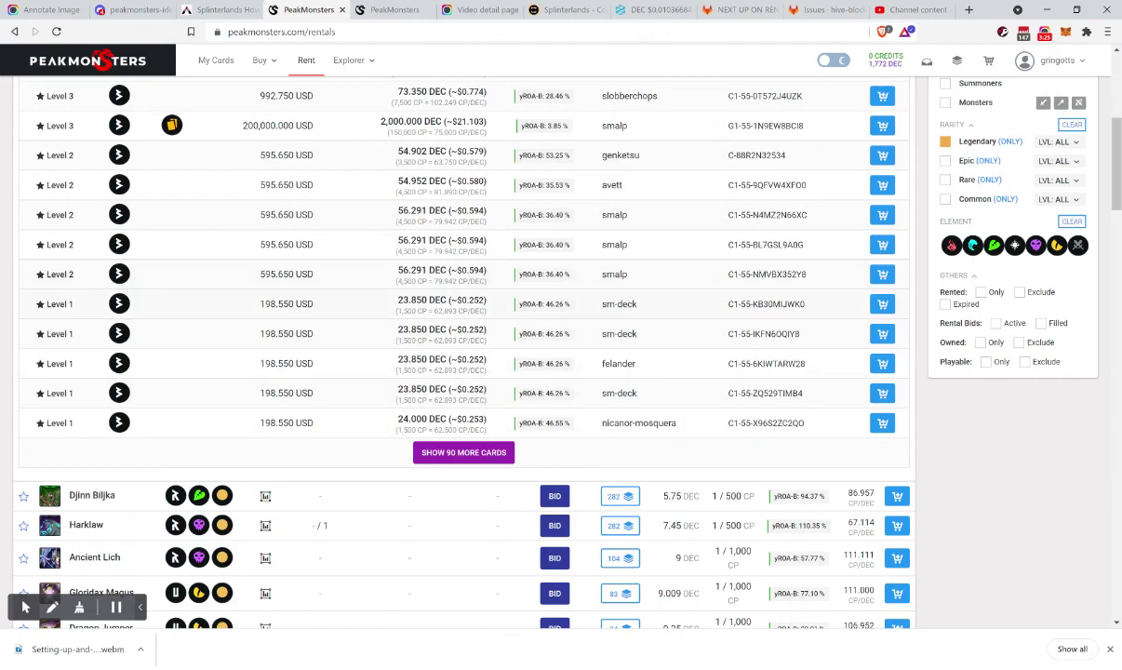
{"action": "scroll", "coordinate": [389, 477], "scroll_direction": "up", "scroll_amount": 5}
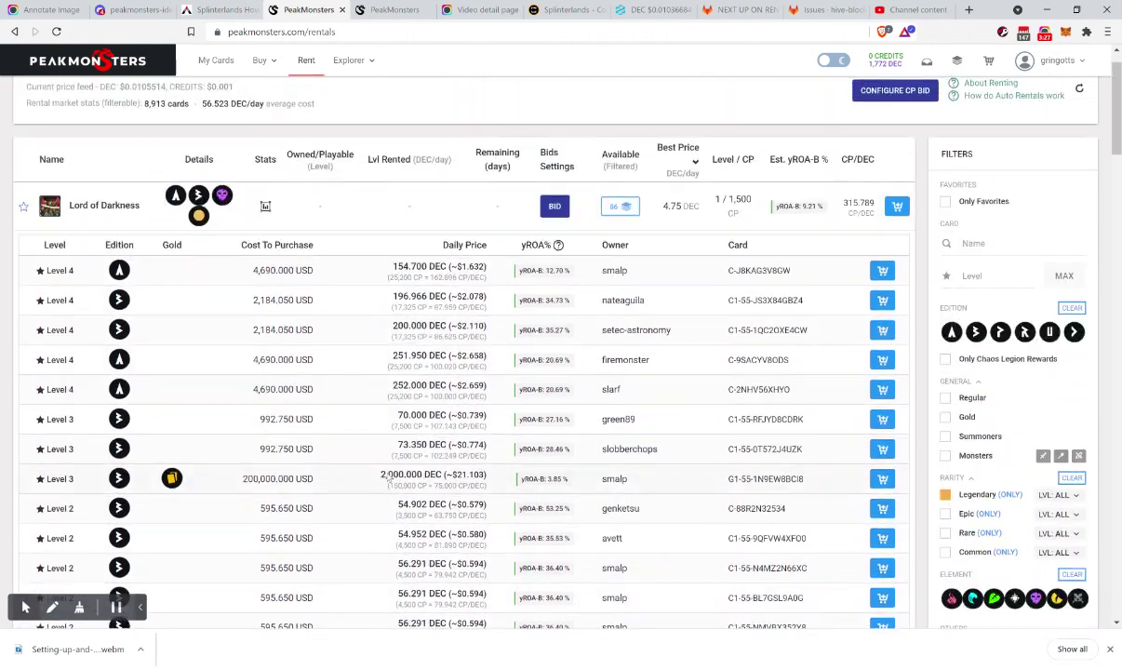
{"action": "left_click", "coordinate": [621, 207]}
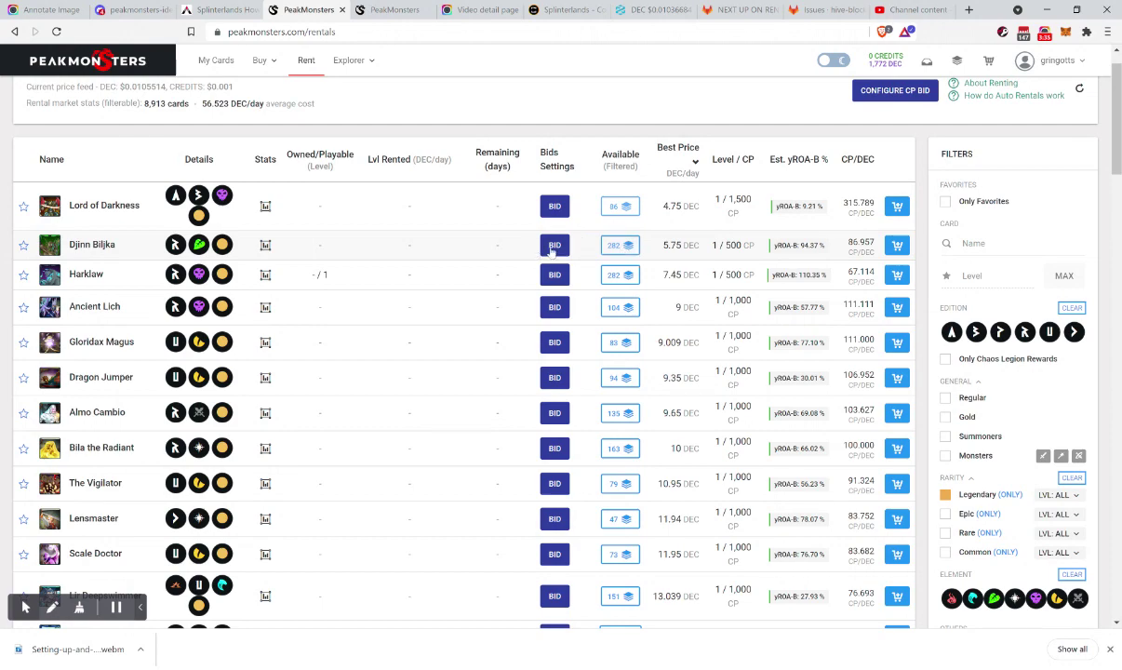
- Check the current bids on Djinn Biljka and review its available rental listings by level and daily price
{"action": "left_click", "coordinate": [553, 247]}
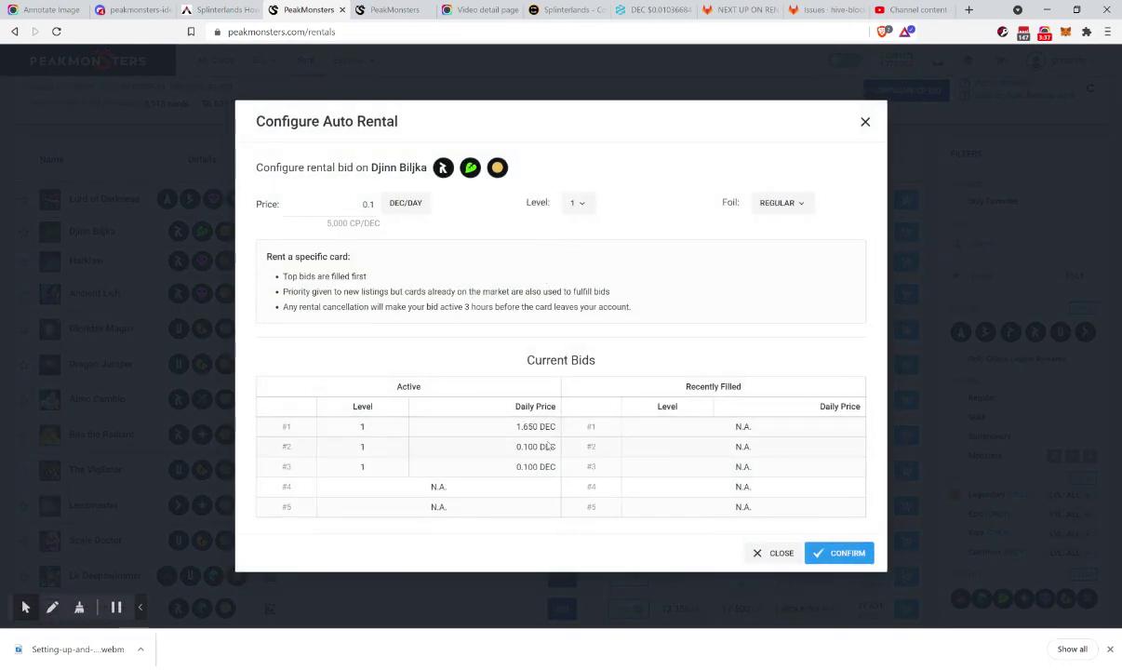
{"action": "left_click", "coordinate": [866, 125]}
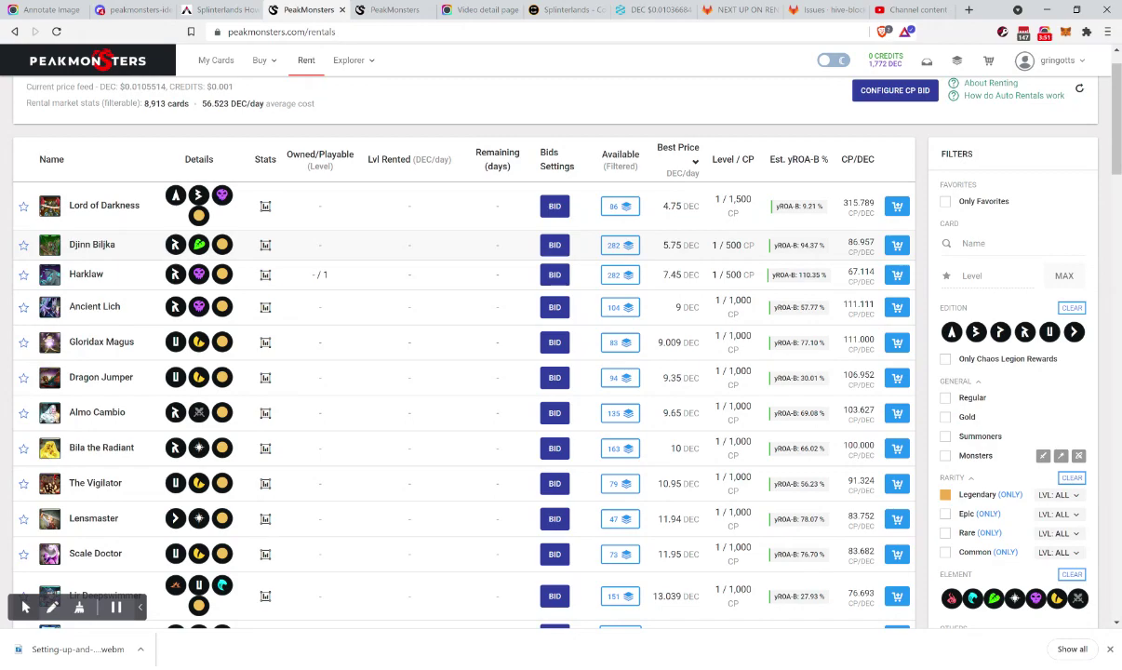
{"action": "left_click", "coordinate": [612, 244]}
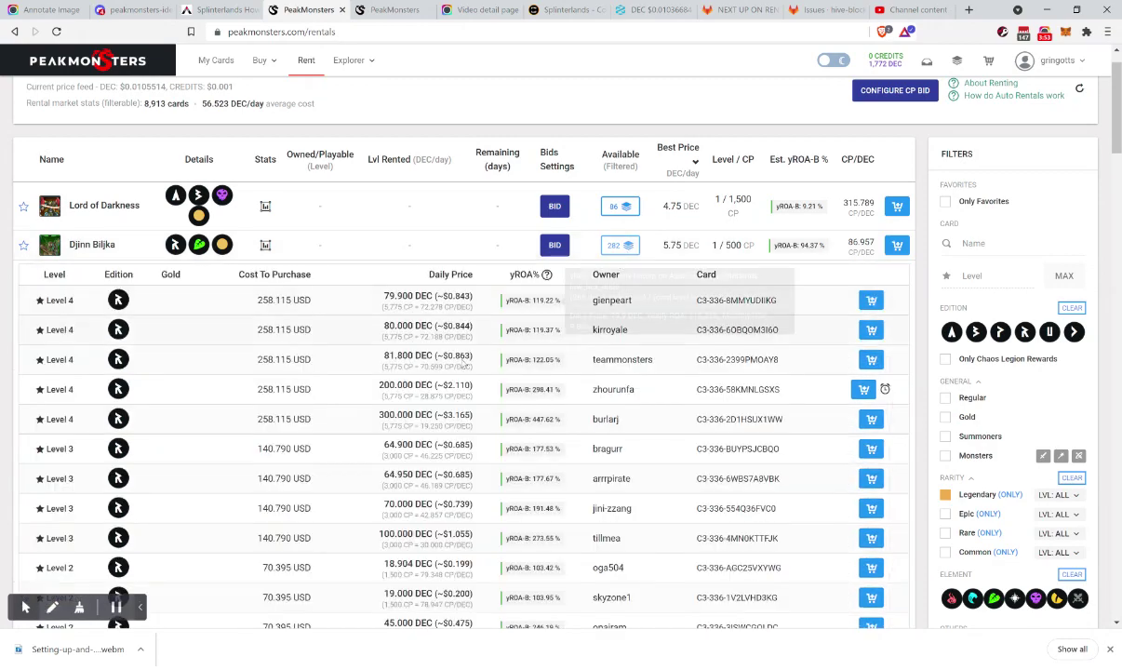
{"action": "scroll", "coordinate": [331, 500], "scroll_direction": "down", "scroll_amount": 7}
{"action": "scroll", "coordinate": [329, 497], "scroll_direction": "up", "scroll_amount": 2}
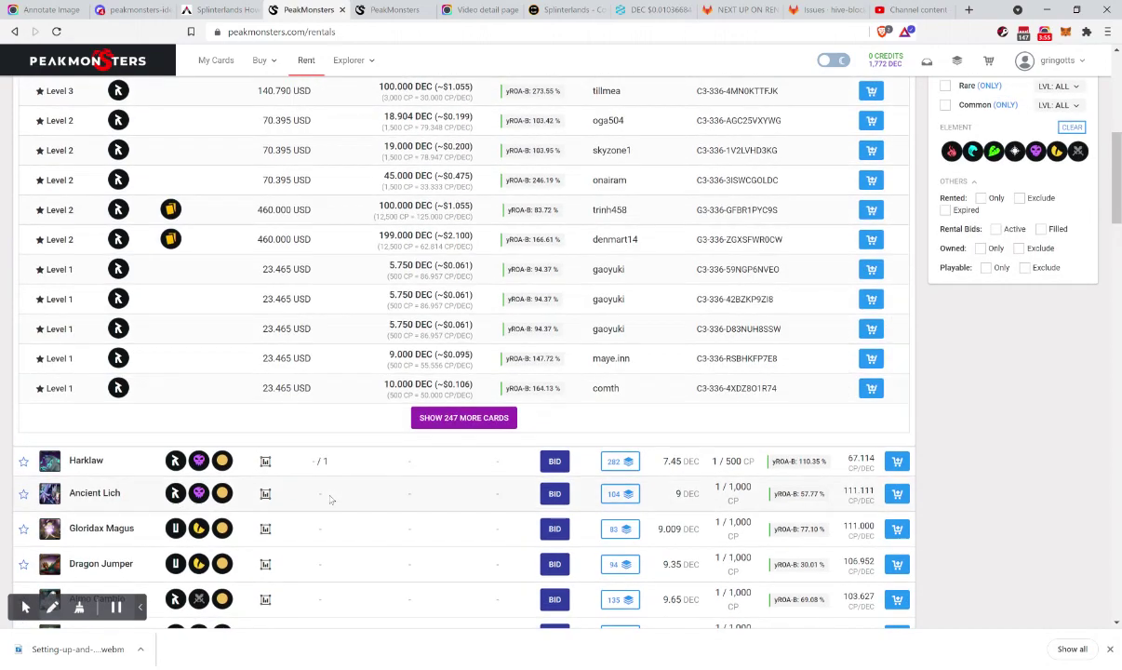
- Compare the daily prices of Djinn Biljka's rental listings across levels 1 to 4, and collapse the listings
{"action": "scroll", "coordinate": [535, 298], "scroll_direction": "up", "scroll_amount": 3}
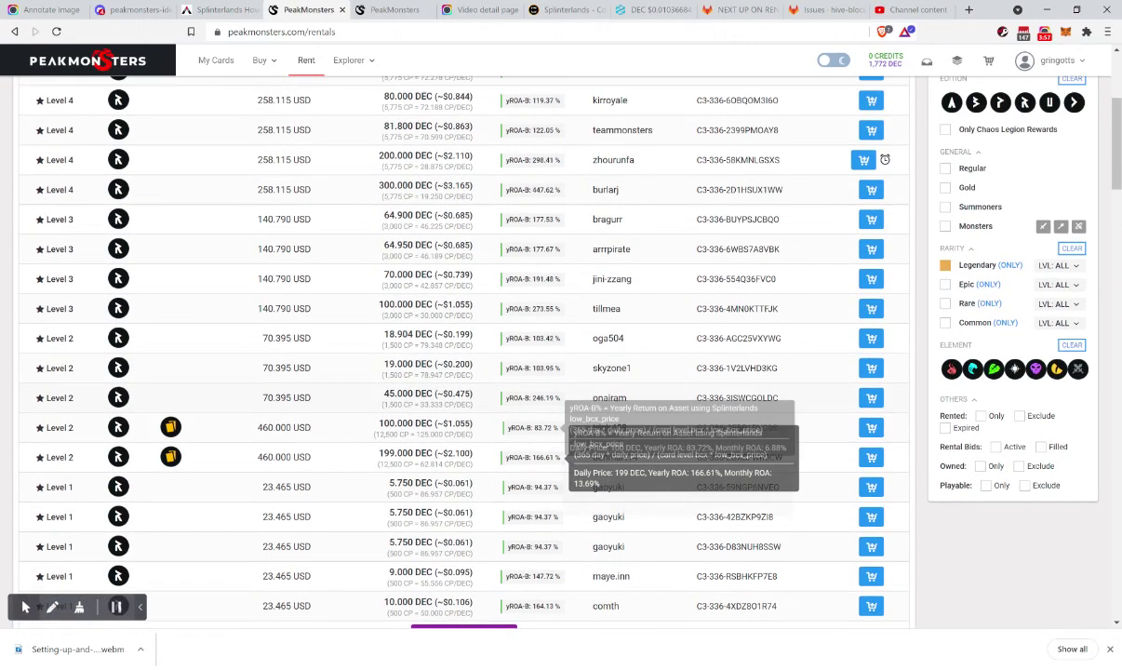
{"action": "scroll", "coordinate": [535, 247], "scroll_direction": "up", "scroll_amount": 1}
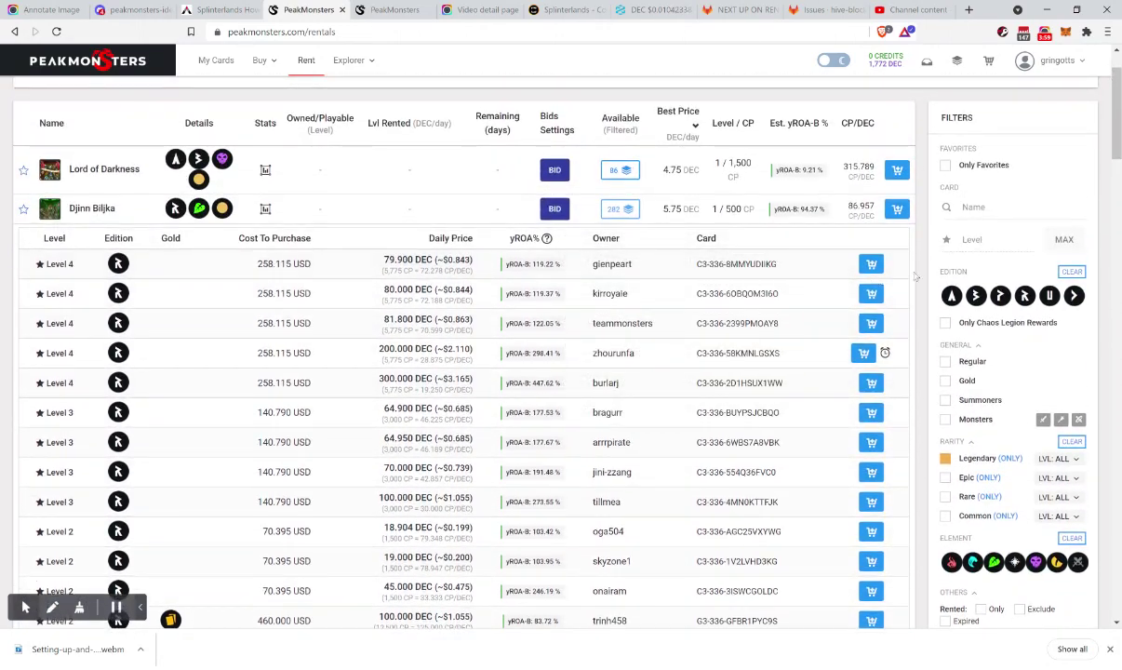
{"action": "scroll", "coordinate": [326, 461], "scroll_direction": "down", "scroll_amount": 3}
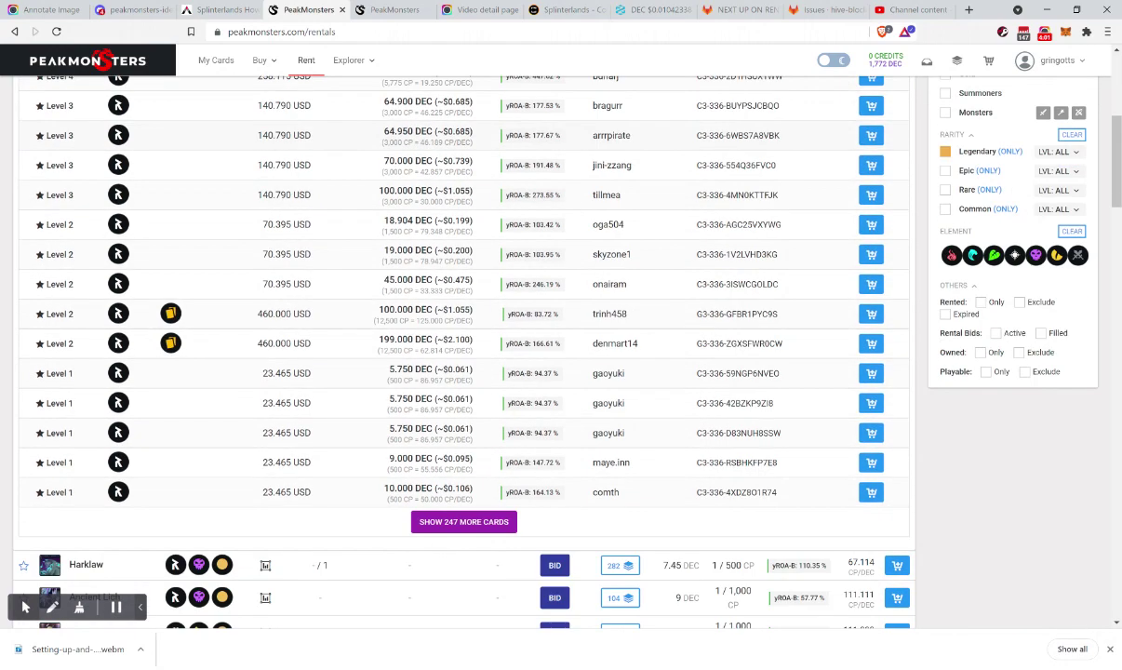
{"action": "scroll", "coordinate": [345, 456], "scroll_direction": "up", "scroll_amount": 1}
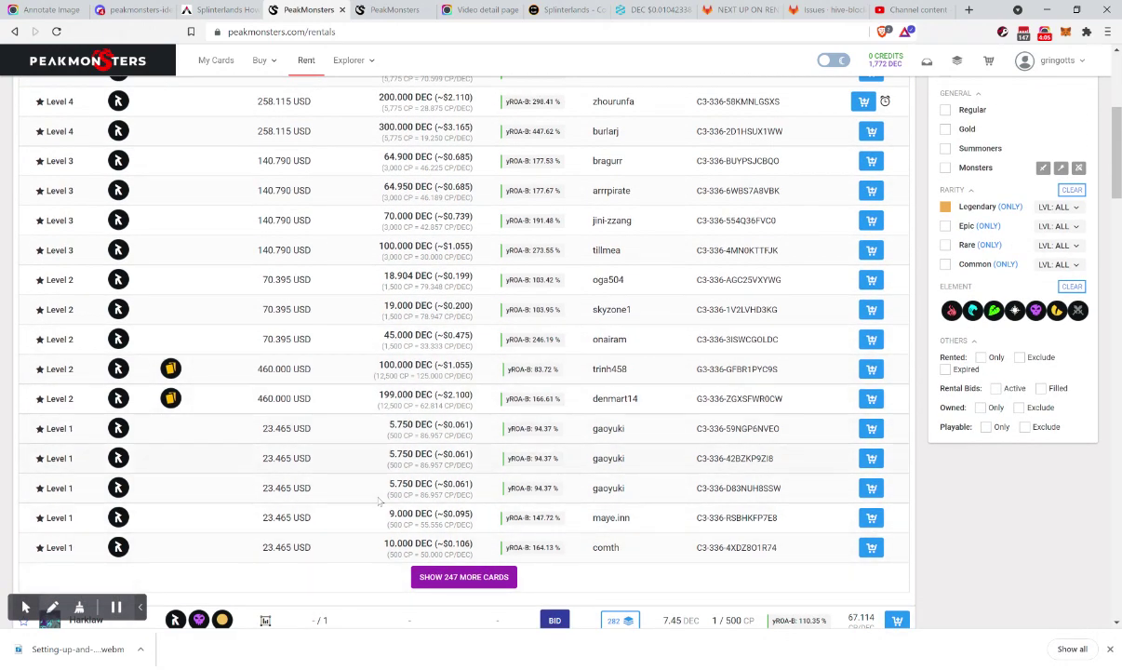
{"action": "scroll", "coordinate": [622, 258], "scroll_direction": "up", "scroll_amount": 3}
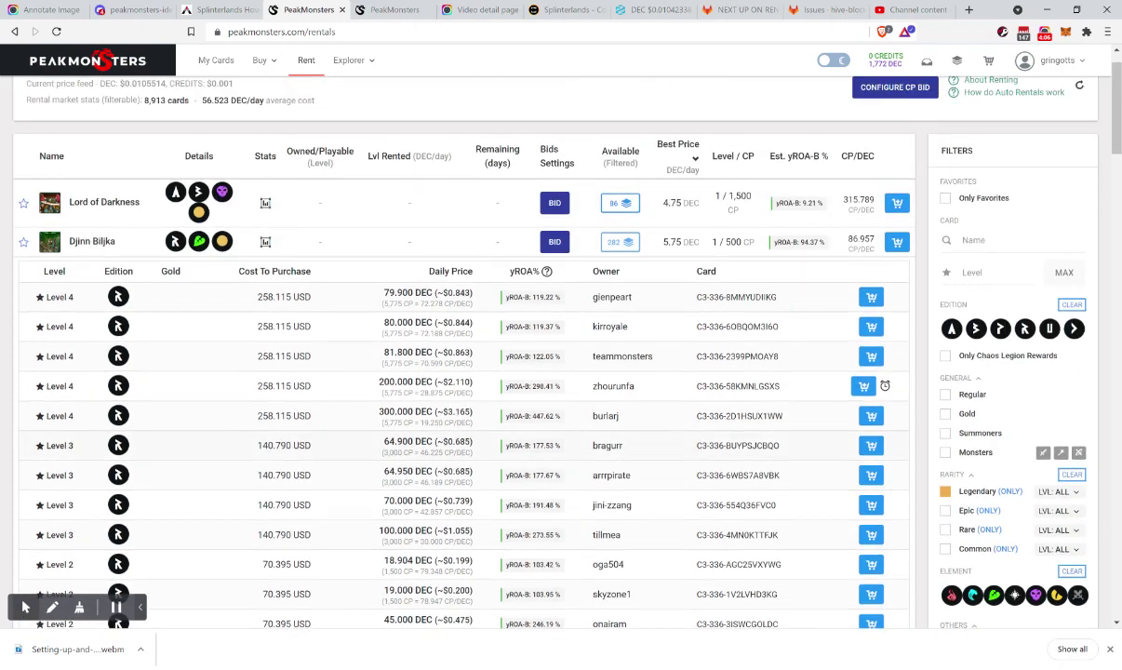
{"action": "left_click", "coordinate": [621, 254]}
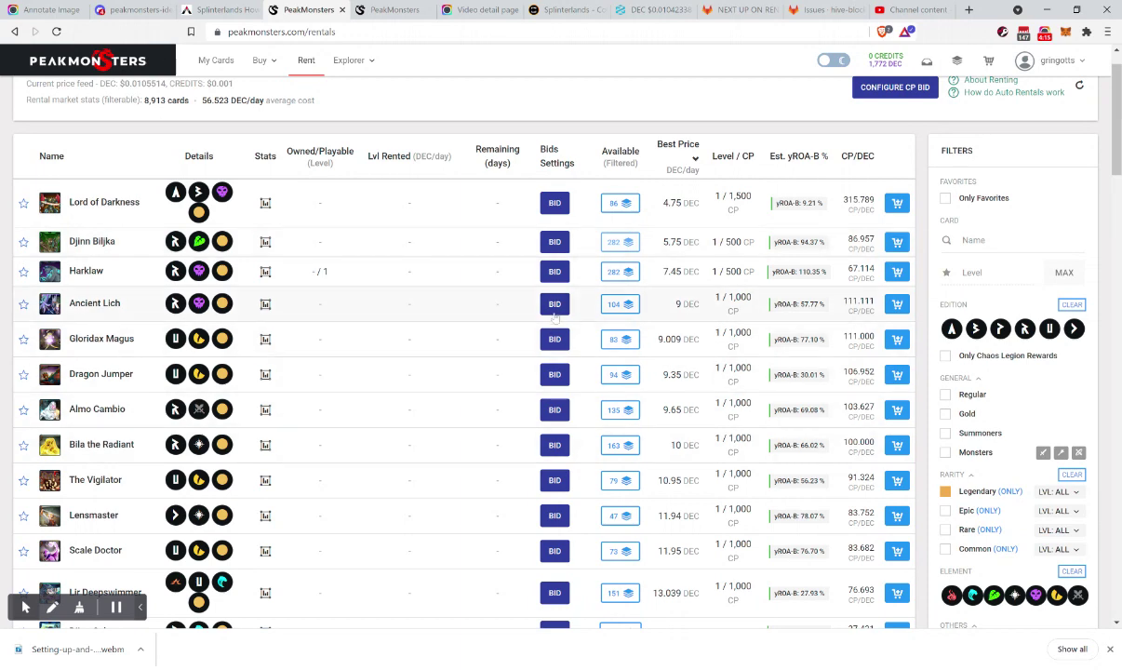
- Try a level 1 bid price of 5 DEC/day on Lord of Darkness and check its equivalent CP/DEC rate
{"action": "scroll", "coordinate": [533, 229], "scroll_direction": "up", "scroll_amount": 2}
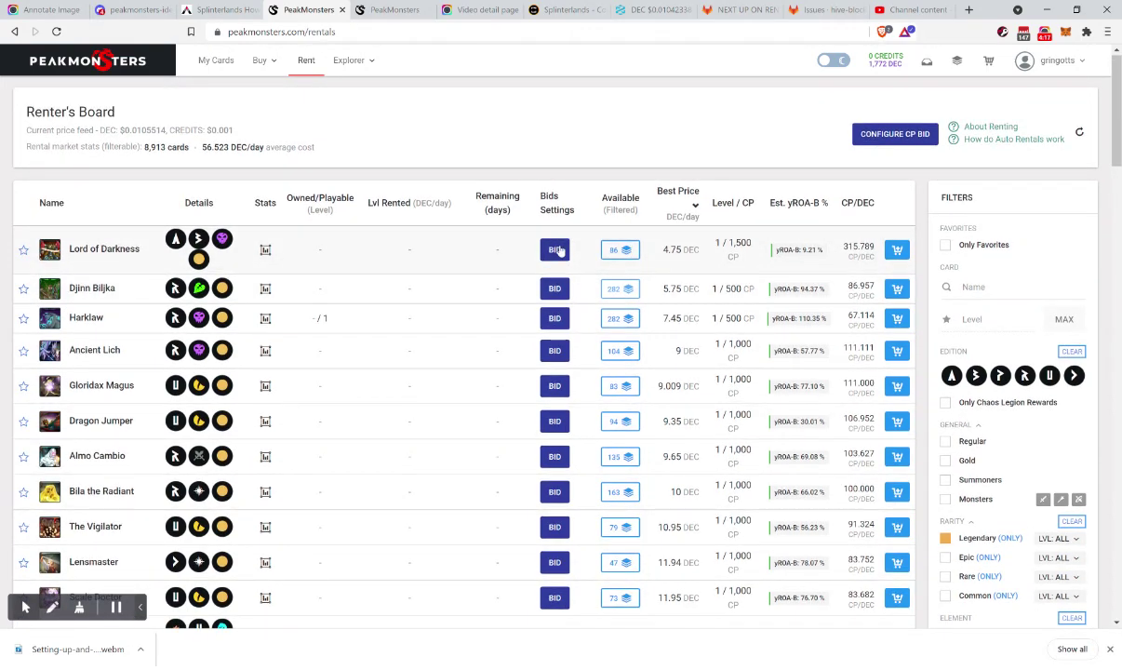
{"action": "left_click", "coordinate": [558, 250]}
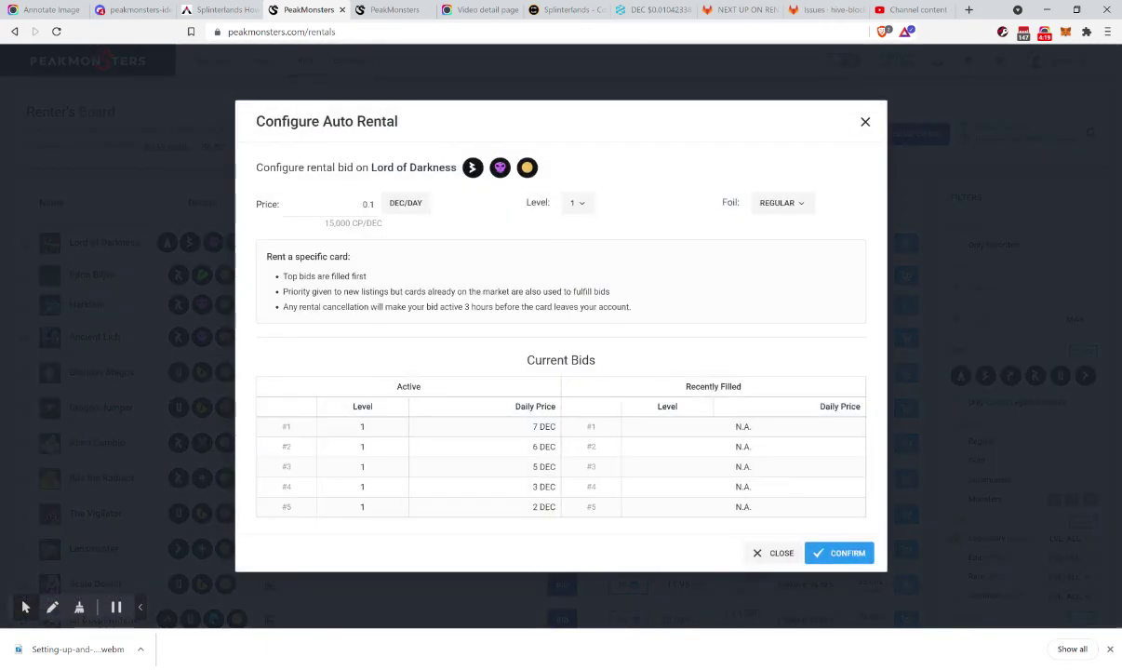
{"action": "double_click", "coordinate": [369, 204]}
{"action": "type", "text": "5"}
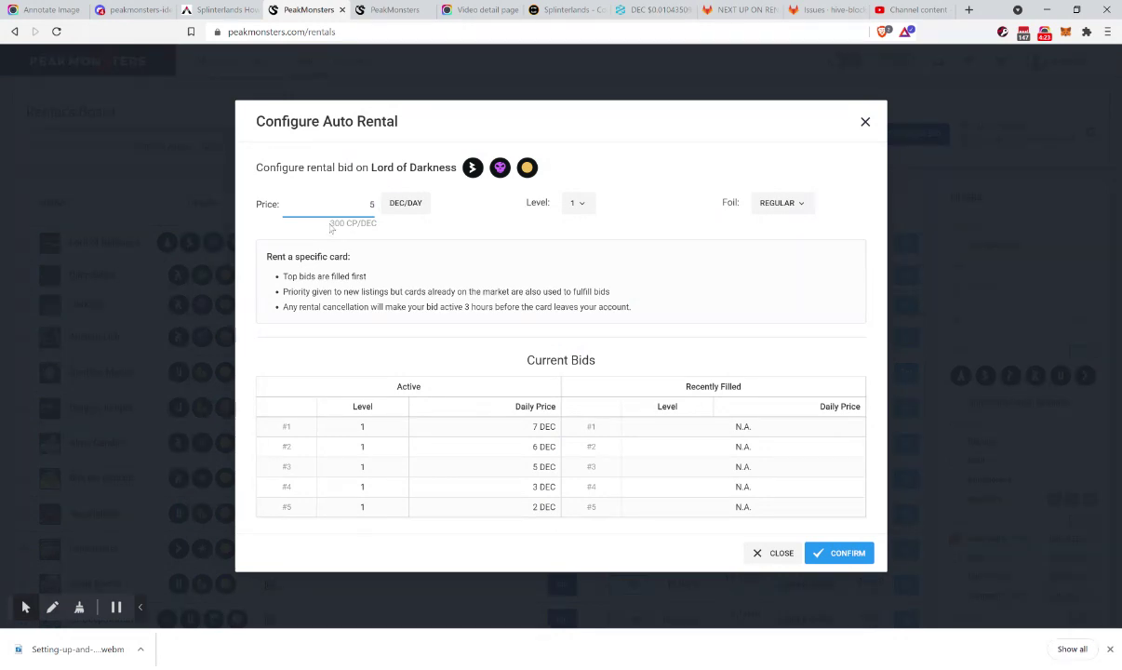
{"action": "left_click_drag", "start_coordinate": [313, 222], "coordinate": [377, 223]}
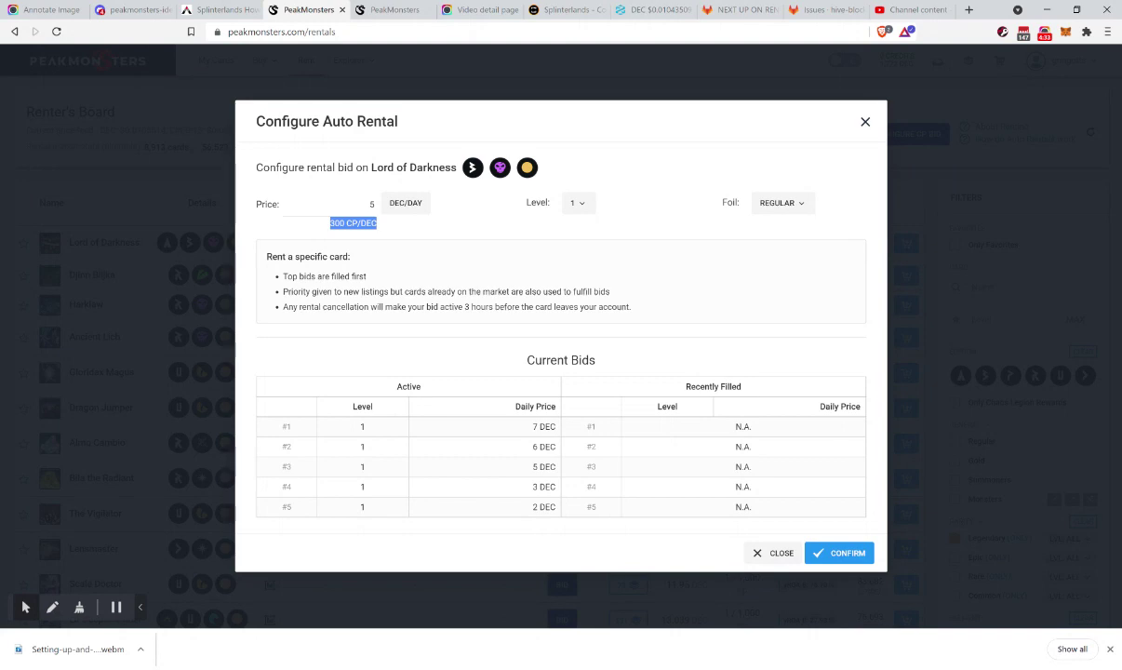
{"action": "left_click", "coordinate": [326, 203]}
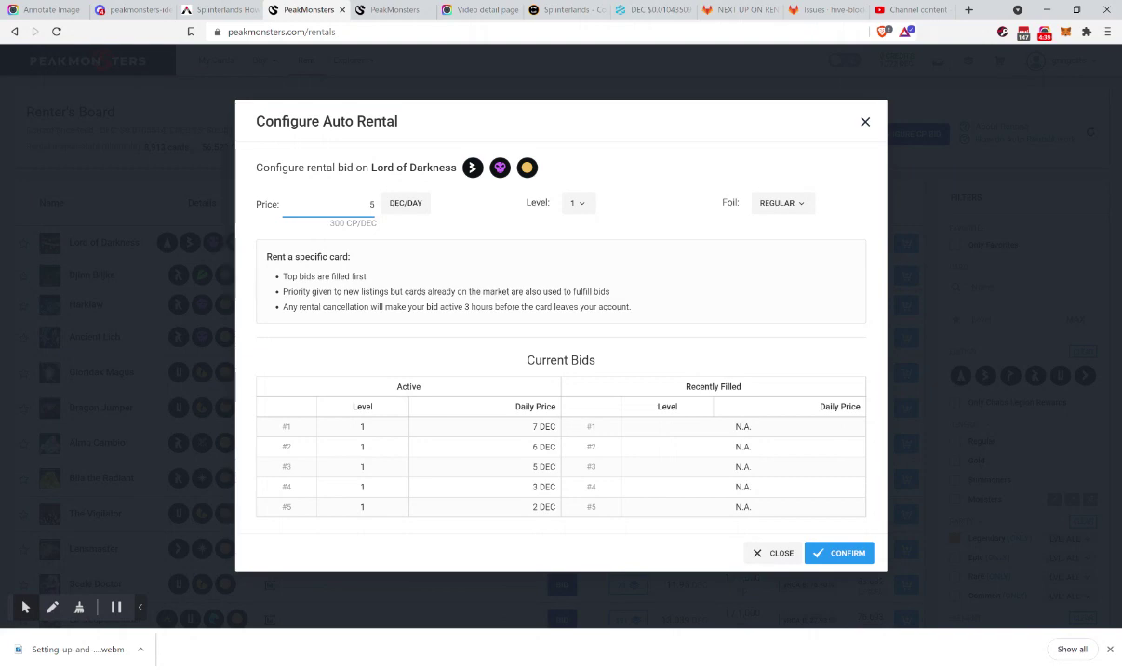
{"action": "left_click_drag", "start_coordinate": [285, 228], "coordinate": [407, 227]}
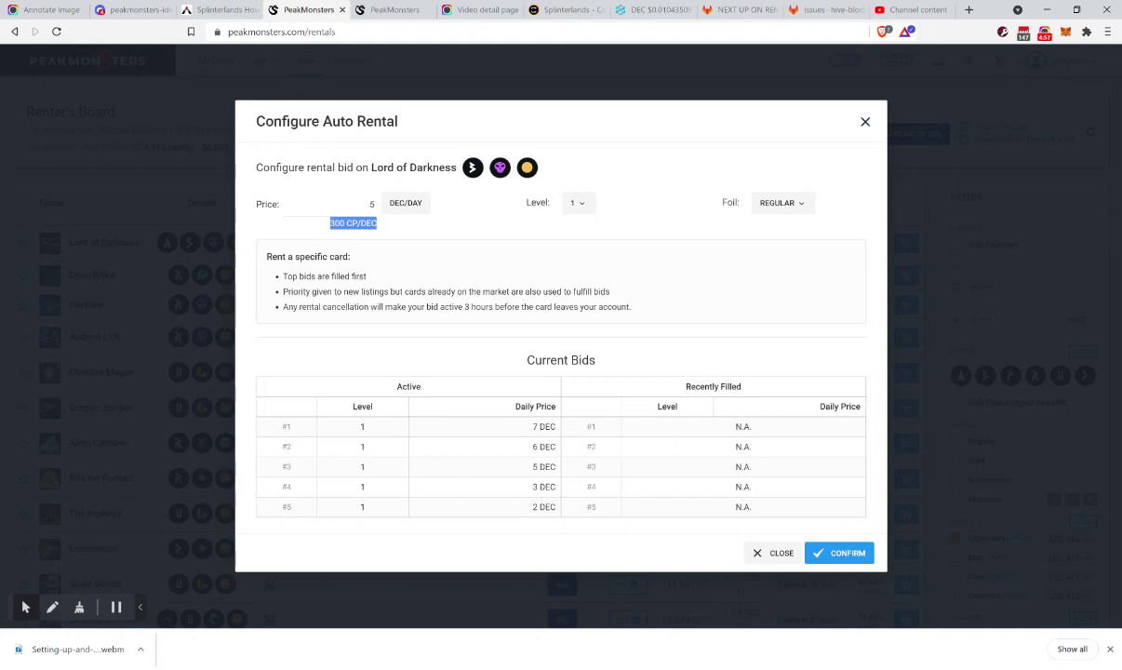
{"action": "left_click", "coordinate": [370, 204]}
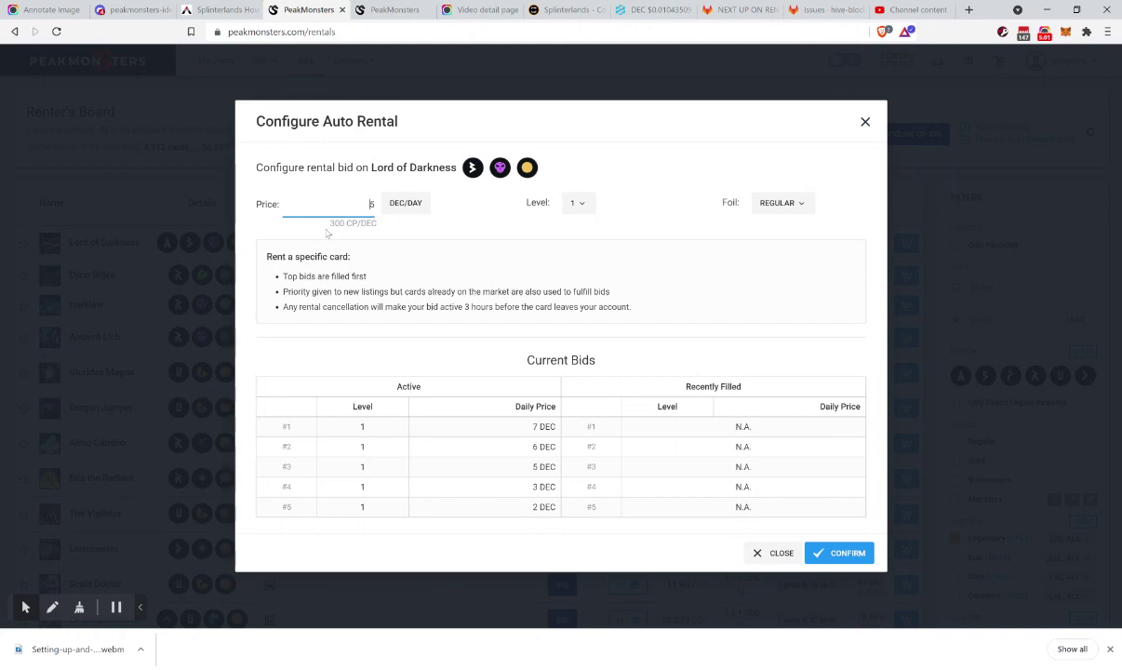
{"action": "left_click_drag", "start_coordinate": [324, 225], "coordinate": [379, 232]}
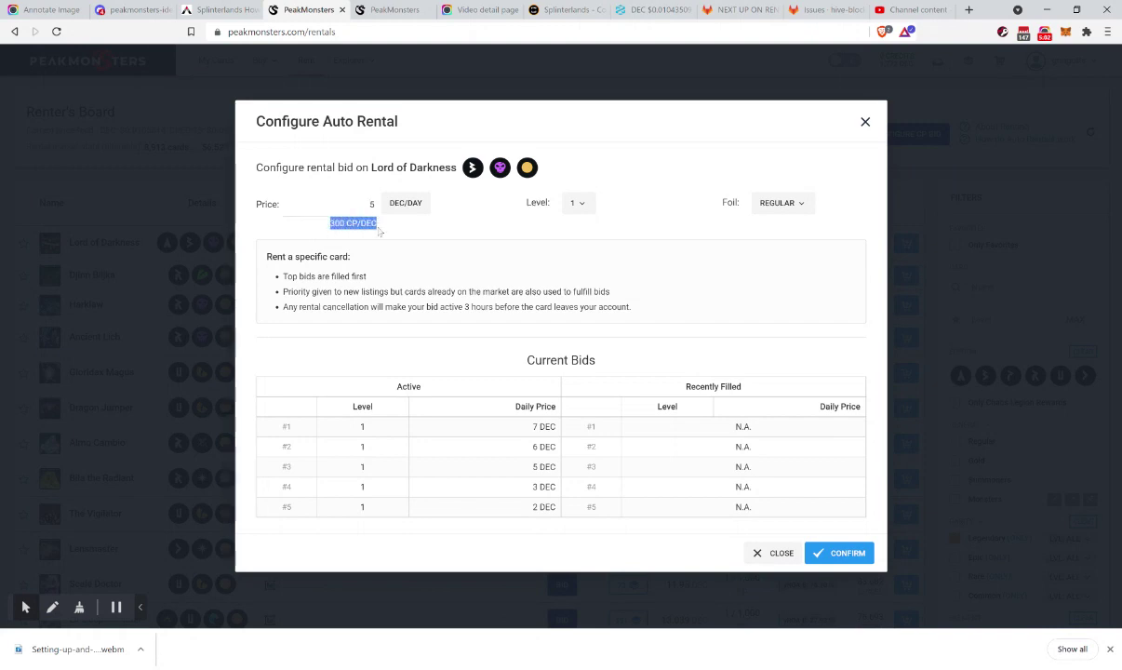
{"action": "left_click", "coordinate": [426, 228]}
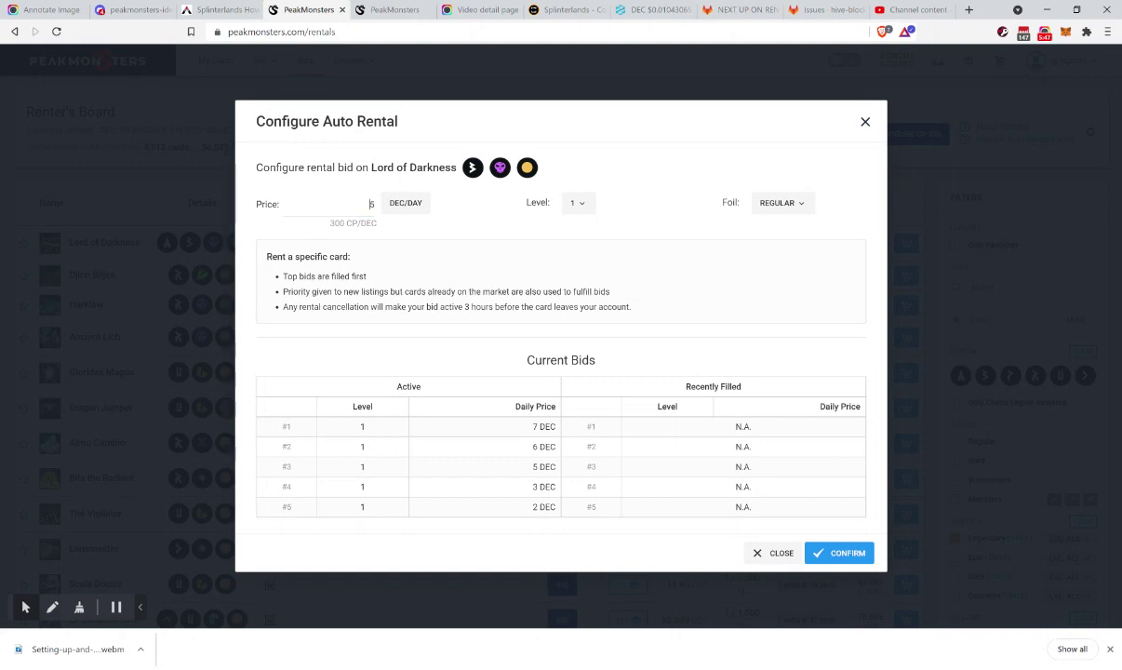
- Try a Lord of Darkness bid price of 7 DEC/day, check its CP/DEC rate, and close the bid settings without confirming
{"action": "left_click_drag", "start_coordinate": [352, 196], "coordinate": [378, 214]}
{"action": "type", "text": "7"}
{"action": "left_click_drag", "start_coordinate": [323, 223], "coordinate": [336, 224]}
{"action": "left_click", "coordinate": [868, 121]}
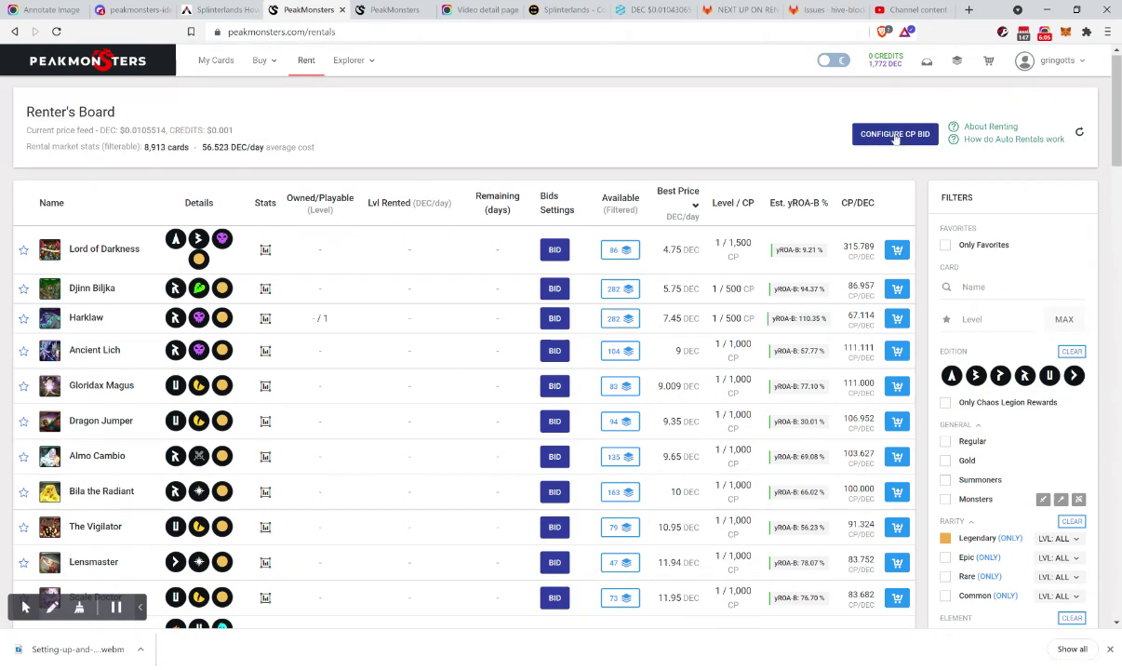
- Try collection power bid rates of 300 and 214 CP/DEC, check the current bids' remaining CP, and close without confirming
{"action": "left_click", "coordinate": [895, 138]}
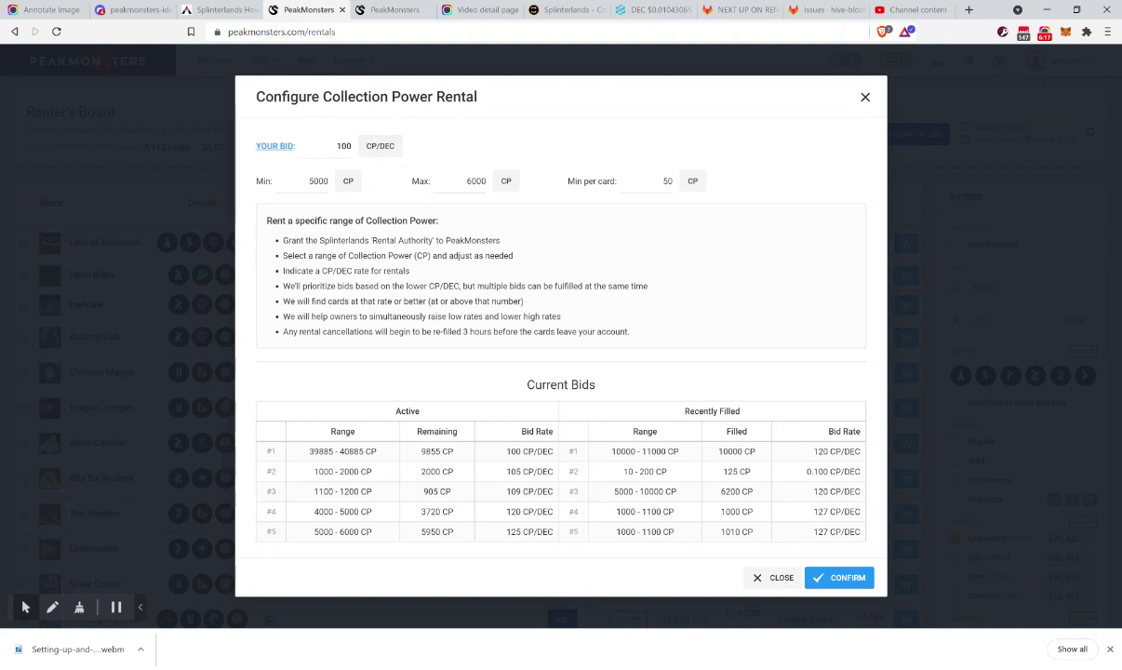
{"action": "left_click_drag", "start_coordinate": [318, 140], "coordinate": [357, 156]}
{"action": "type", "text": "300"}
{"action": "double_click", "coordinate": [340, 146]}
{"action": "type", "text": "214"}
{"action": "left_click_drag", "start_coordinate": [420, 453], "coordinate": [442, 452]}
{"action": "left_click", "coordinate": [865, 97]}
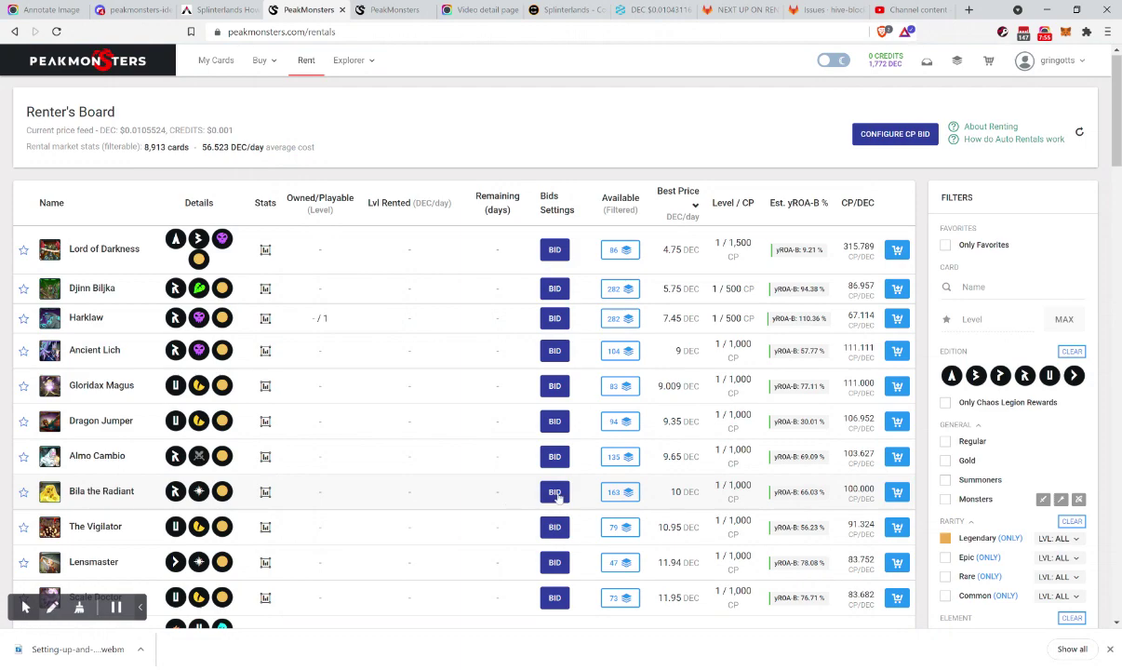
- Try a level 1 bid price of 2.1 DEC/day on Bila the Radiant and close its bid settings without confirming
{"action": "left_click", "coordinate": [556, 493]}
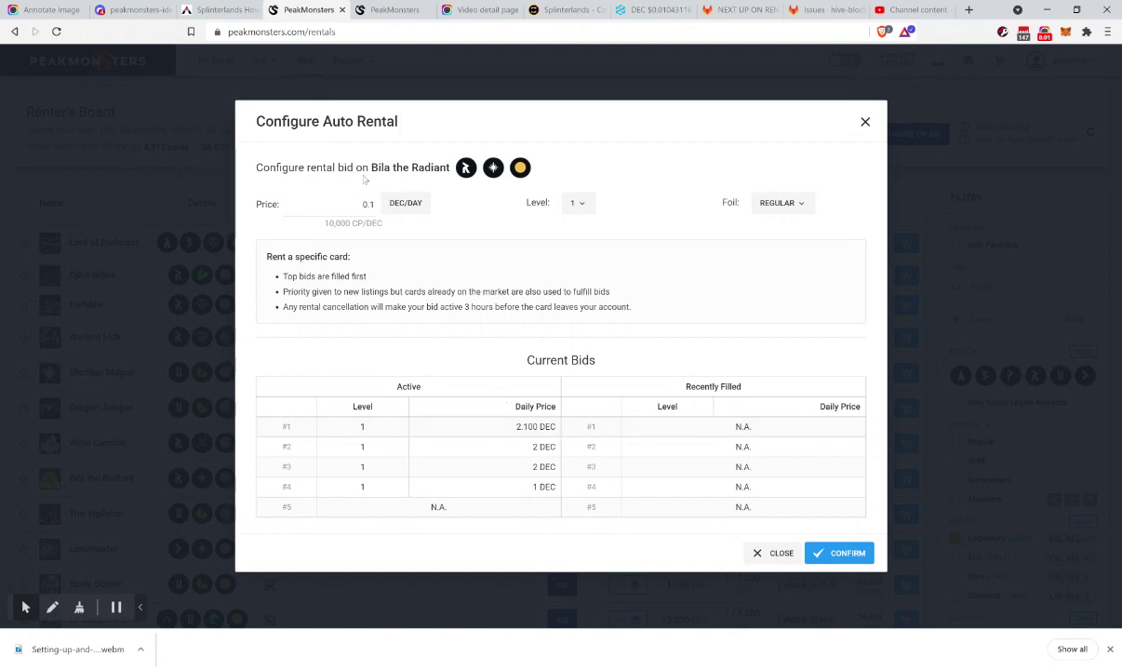
{"action": "left_click", "coordinate": [369, 204]}
{"action": "double_click", "coordinate": [368, 204]}
{"action": "type", "text": "2.1"}
{"action": "left_click", "coordinate": [866, 122]}
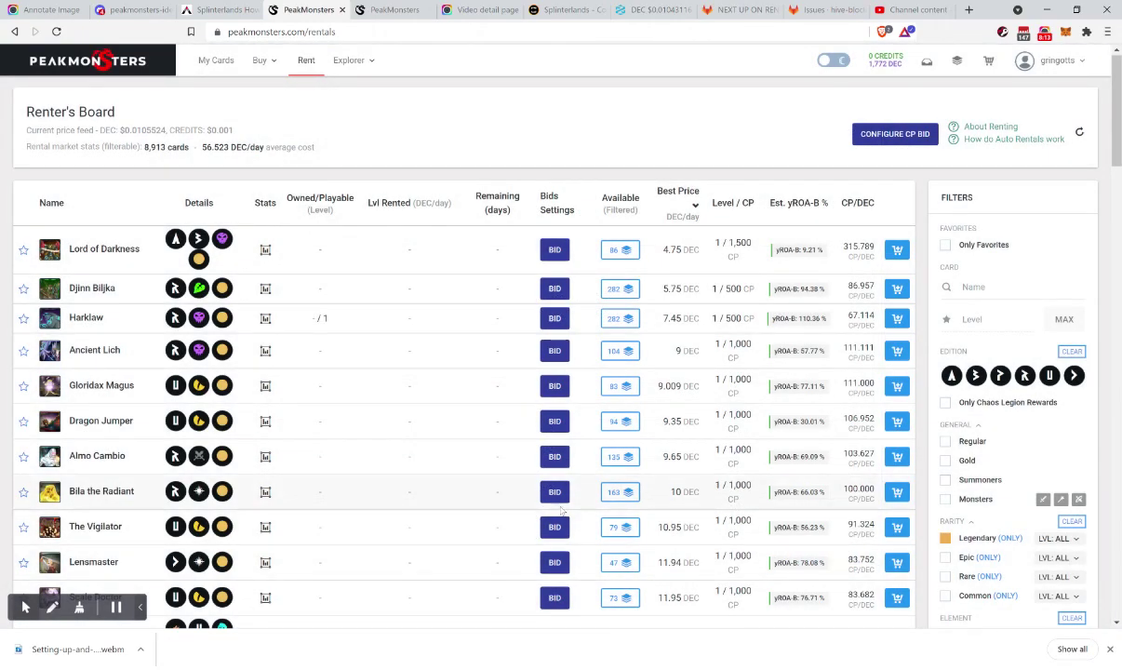
- Review Bila the Radiant's available rental listings, comparing daily prices and CP/DEC rates by level
{"action": "left_click", "coordinate": [616, 493]}
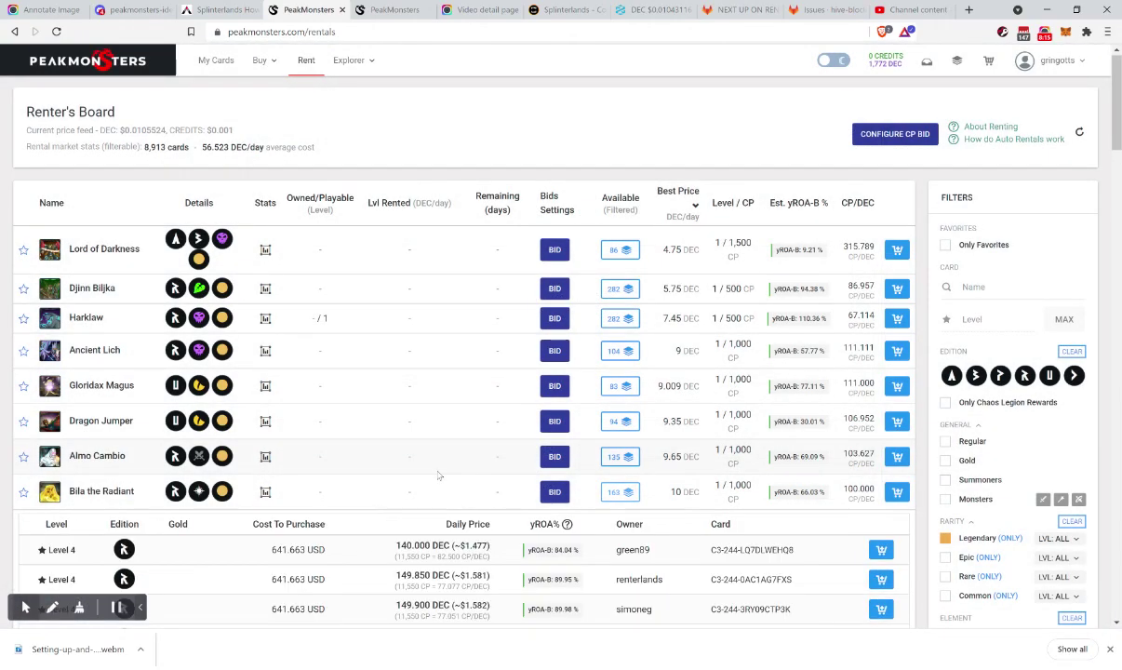
{"action": "scroll", "coordinate": [493, 443], "scroll_direction": "down", "scroll_amount": 2}
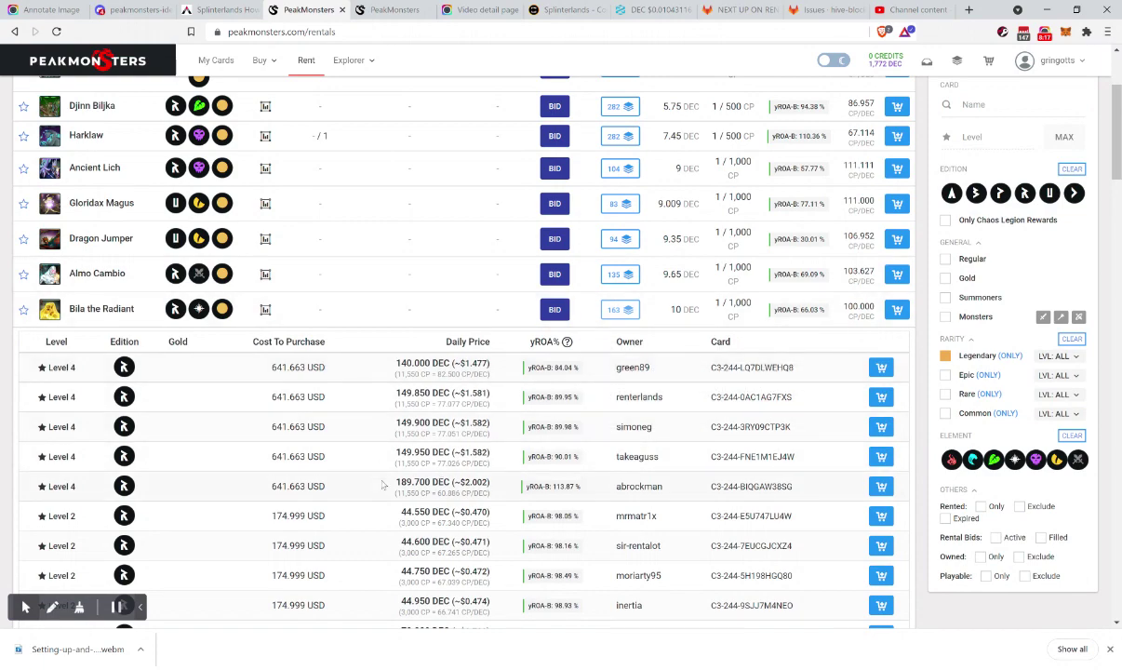
{"action": "scroll", "coordinate": [386, 479], "scroll_direction": "down", "scroll_amount": 2}
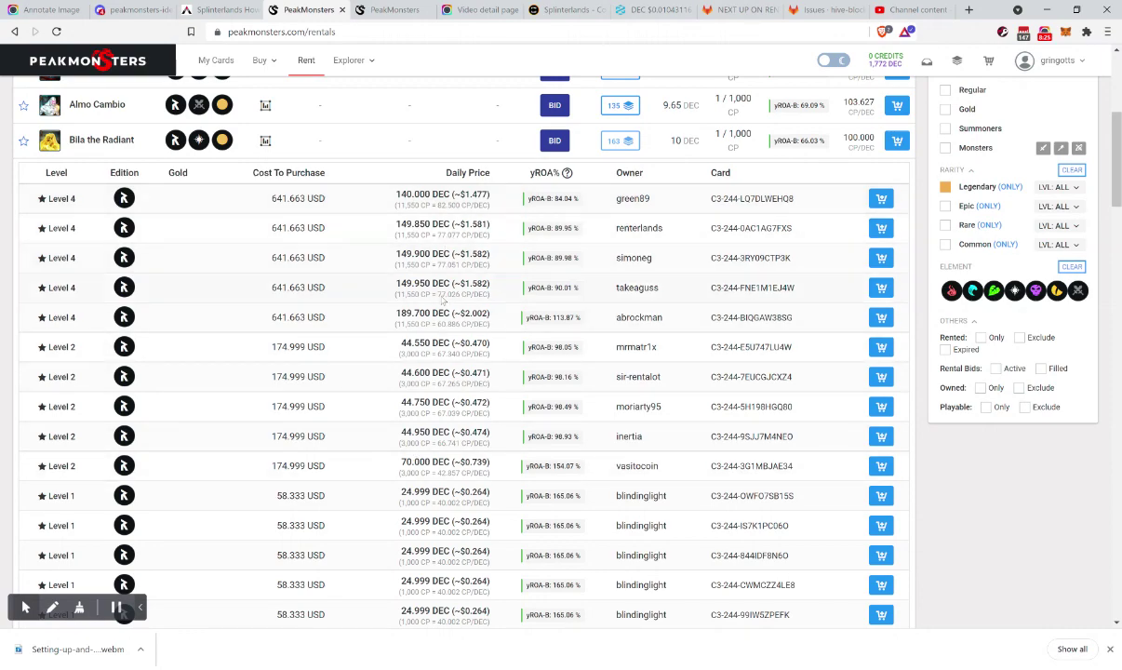
{"action": "scroll", "coordinate": [418, 411], "scroll_direction": "down", "scroll_amount": 3}
{"action": "scroll", "coordinate": [957, 207], "scroll_direction": "up", "scroll_amount": 4}
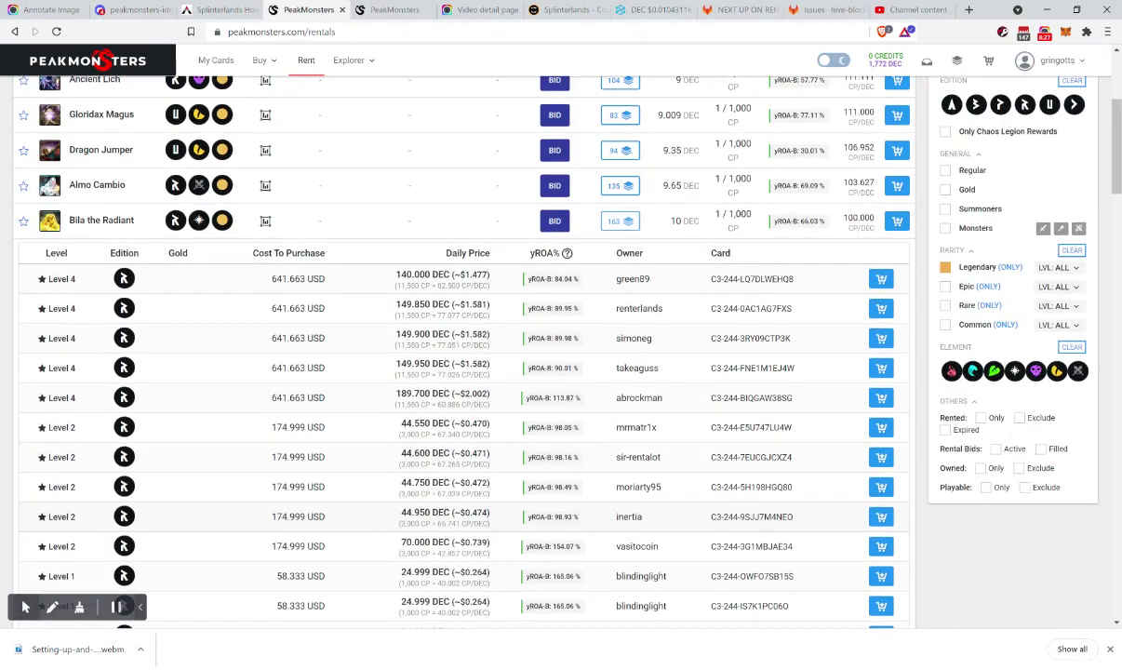
- Restrict the Legendary rental list to gold foil cards and review their best prices and CP/DEC rates
{"action": "left_click", "coordinate": [959, 190]}
{"action": "scroll", "coordinate": [422, 357], "scroll_direction": "up", "scroll_amount": 3}
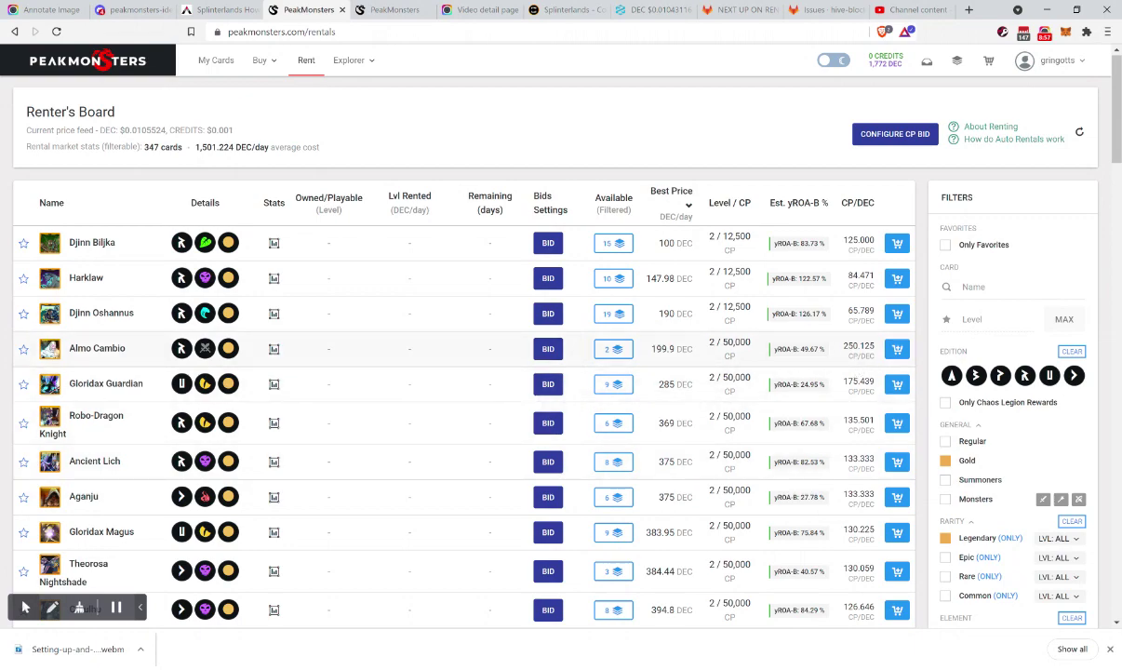
{"action": "scroll", "coordinate": [758, 402], "scroll_direction": "down", "scroll_amount": 2}
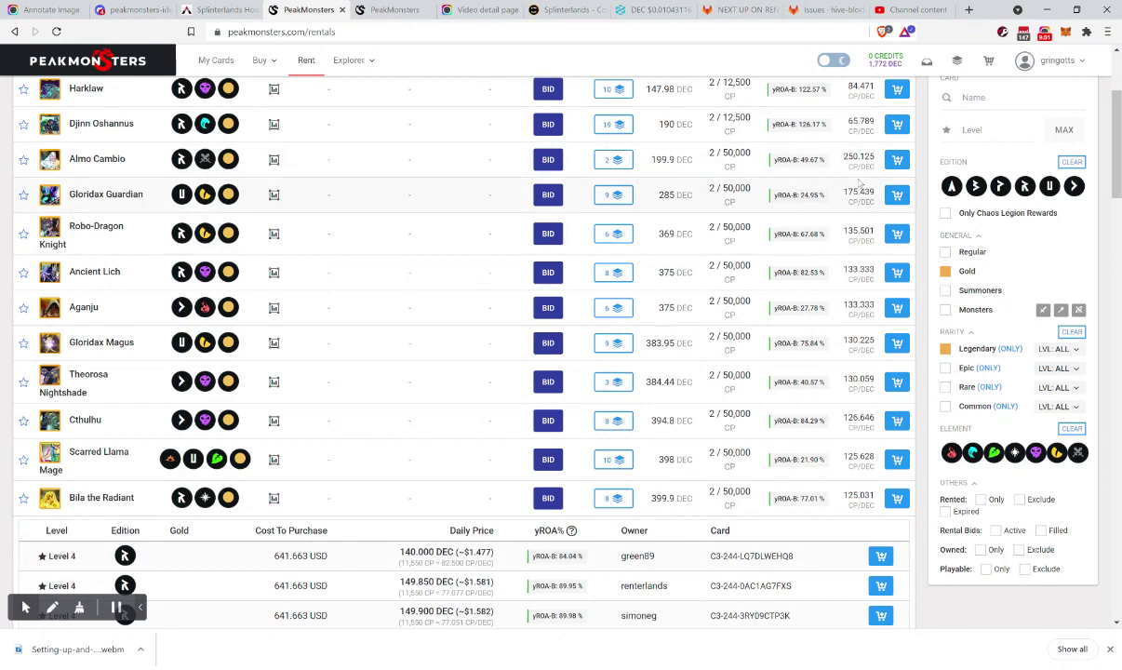
{"action": "scroll", "coordinate": [827, 411], "scroll_direction": "down", "scroll_amount": 2}
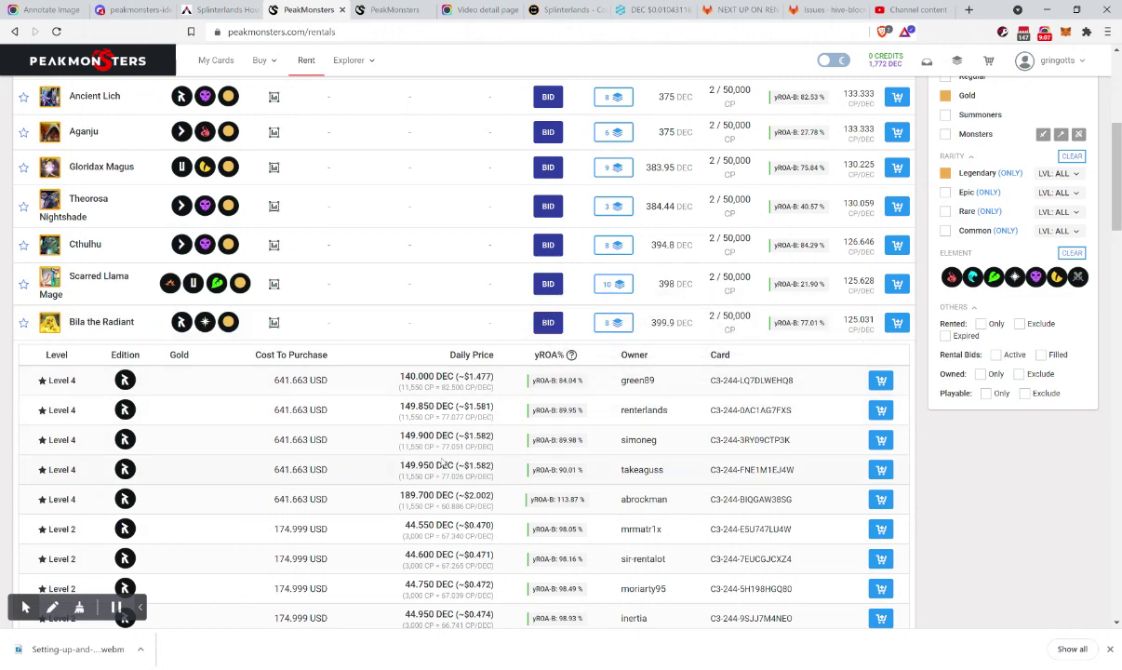
{"action": "scroll", "coordinate": [443, 462], "scroll_direction": "up", "scroll_amount": 4}
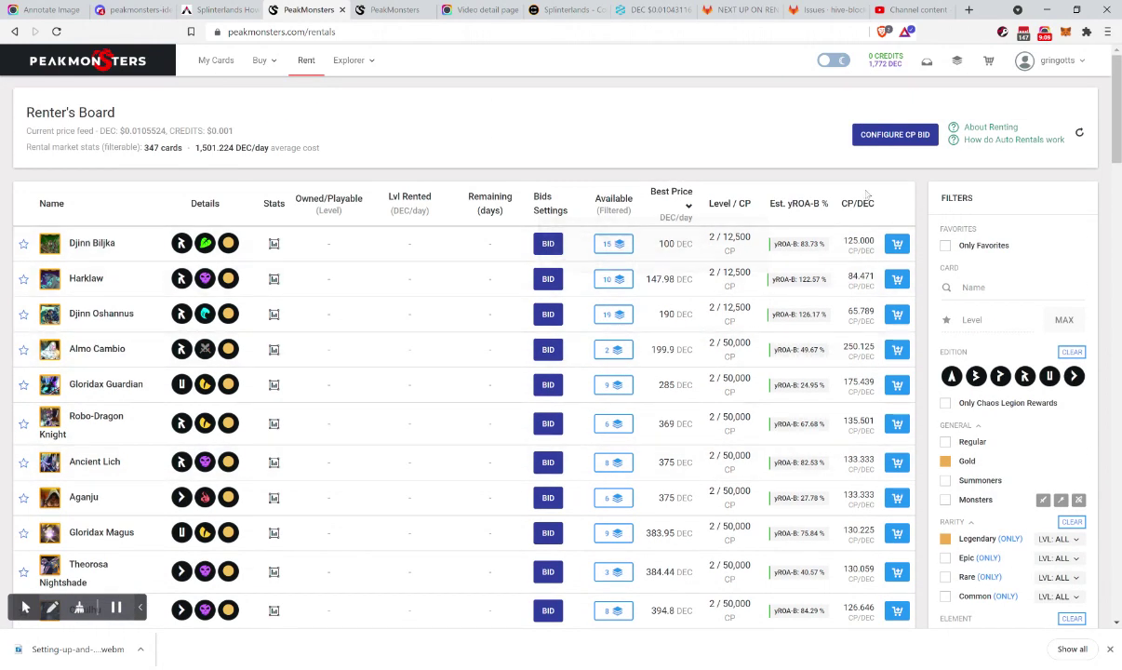
- Reopen the collection power bid settings, examine the current bids' CP ranges and the minimum and maximum CP fields, and close without confirming
{"action": "left_click", "coordinate": [909, 138]}
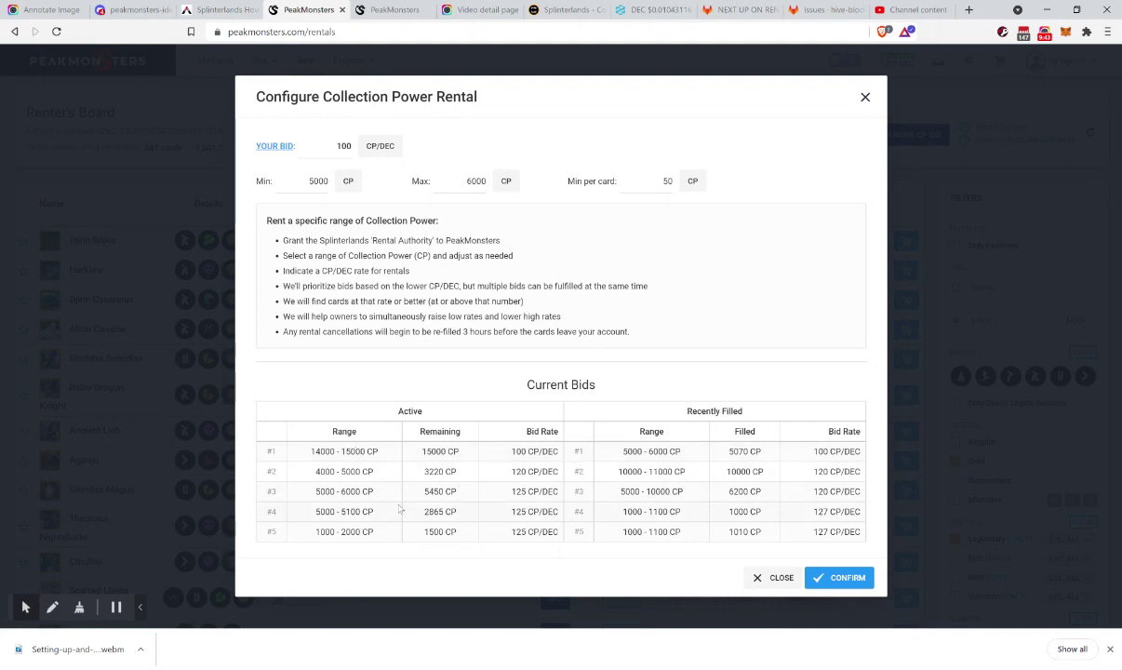
{"action": "double_click", "coordinate": [325, 531]}
{"action": "left_click", "coordinate": [437, 518]}
{"action": "left_click_drag", "start_coordinate": [305, 182], "coordinate": [333, 191]}
{"action": "key", "text": "Tab"}
{"action": "left_click", "coordinate": [866, 97]}
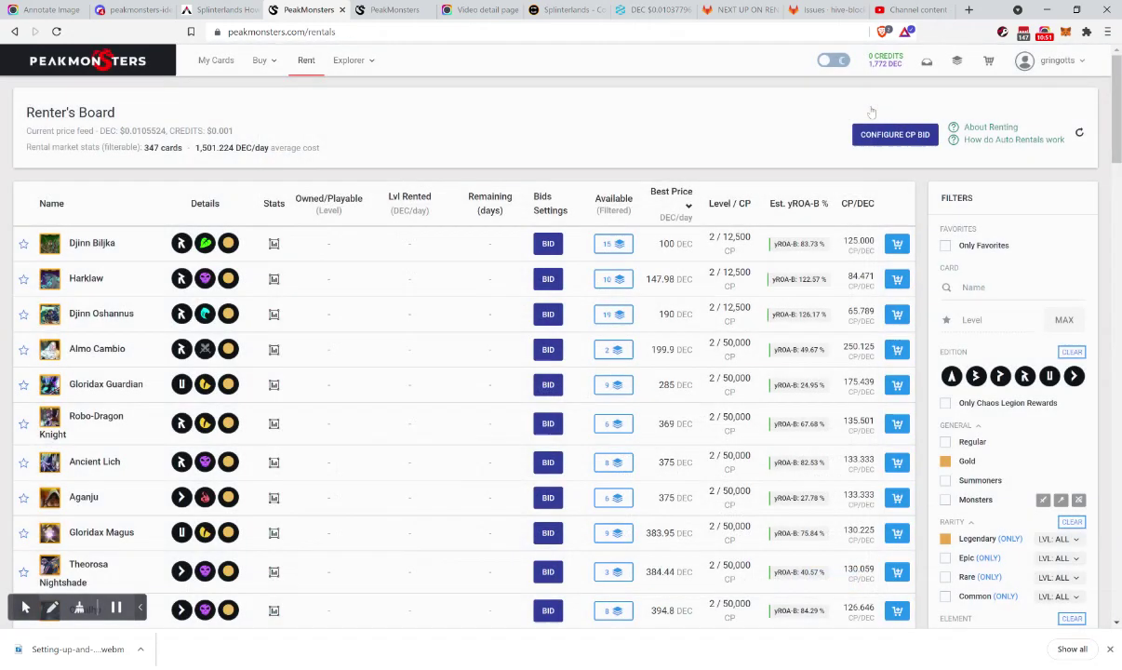
- Open the account profile's rentals list and review each rental bid's level, price, status and pause or delete options
{"action": "left_click", "coordinate": [1024, 60]}
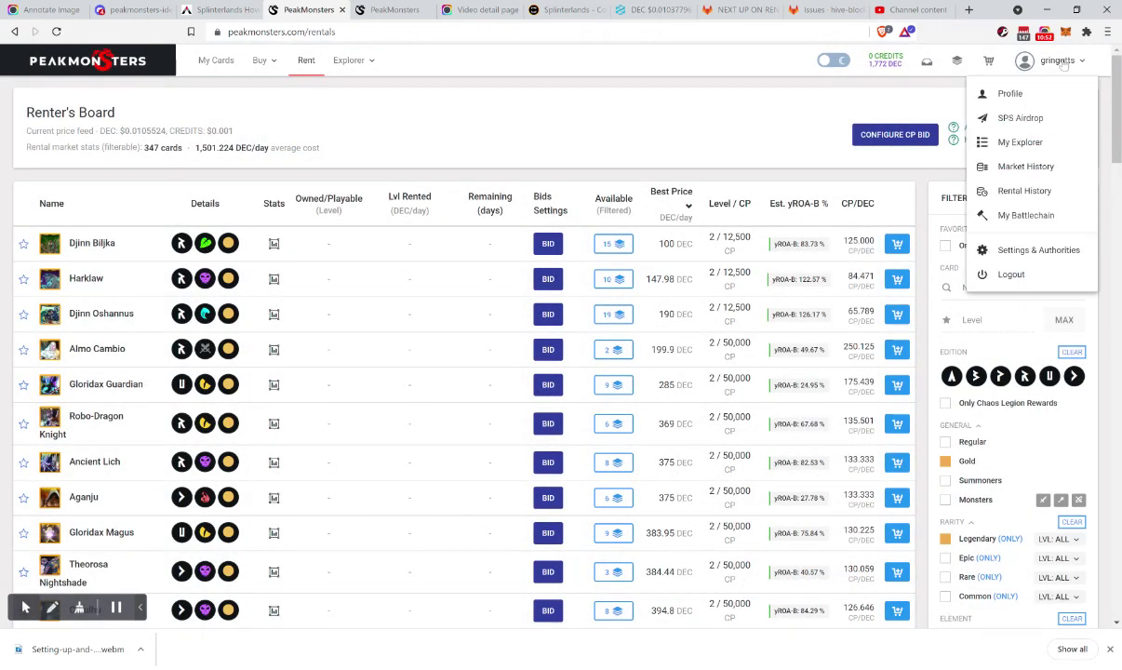
{"action": "left_click", "coordinate": [1009, 94]}
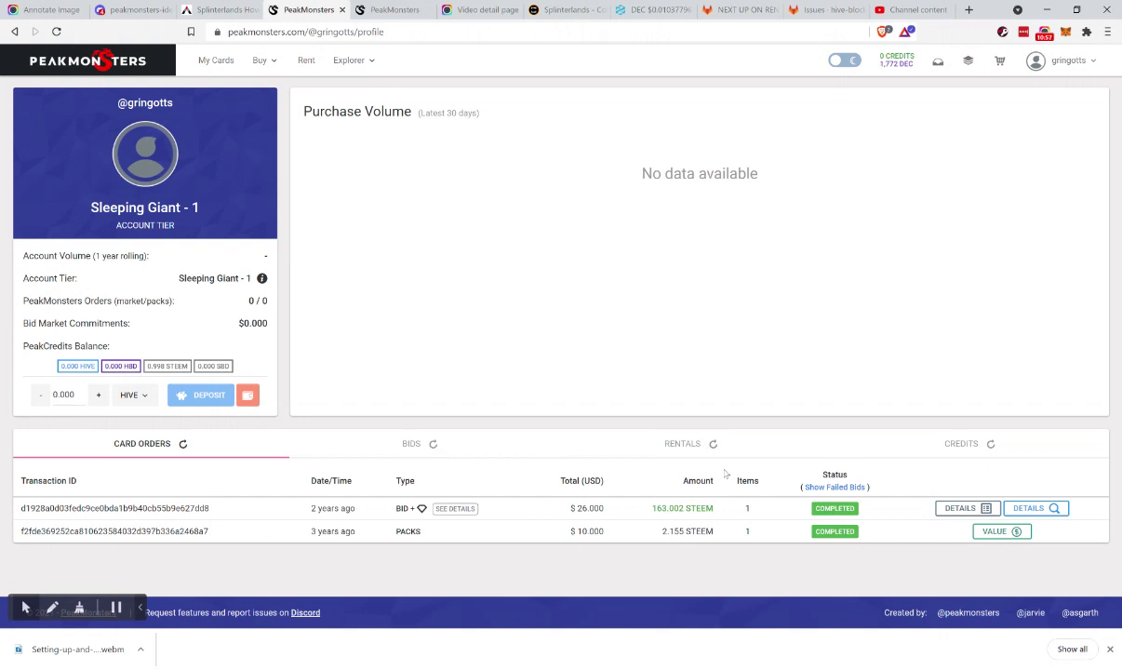
{"action": "left_click", "coordinate": [660, 437]}
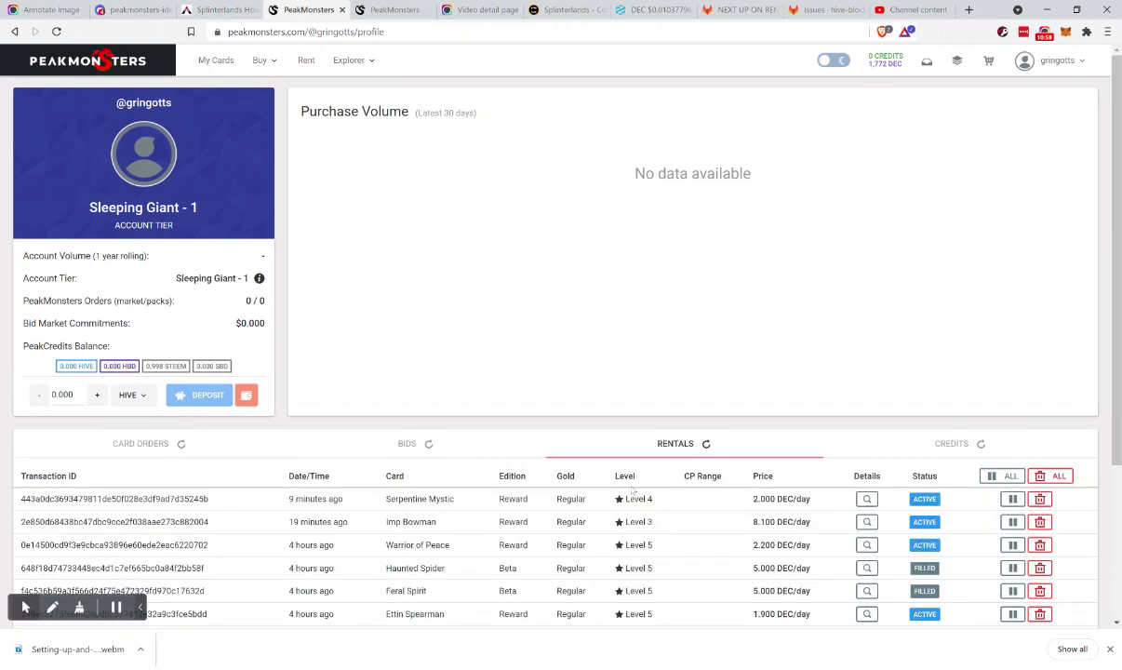
{"action": "scroll", "coordinate": [577, 480], "scroll_direction": "down", "scroll_amount": 2}
{"action": "scroll", "coordinate": [590, 498], "scroll_direction": "down", "scroll_amount": 1}
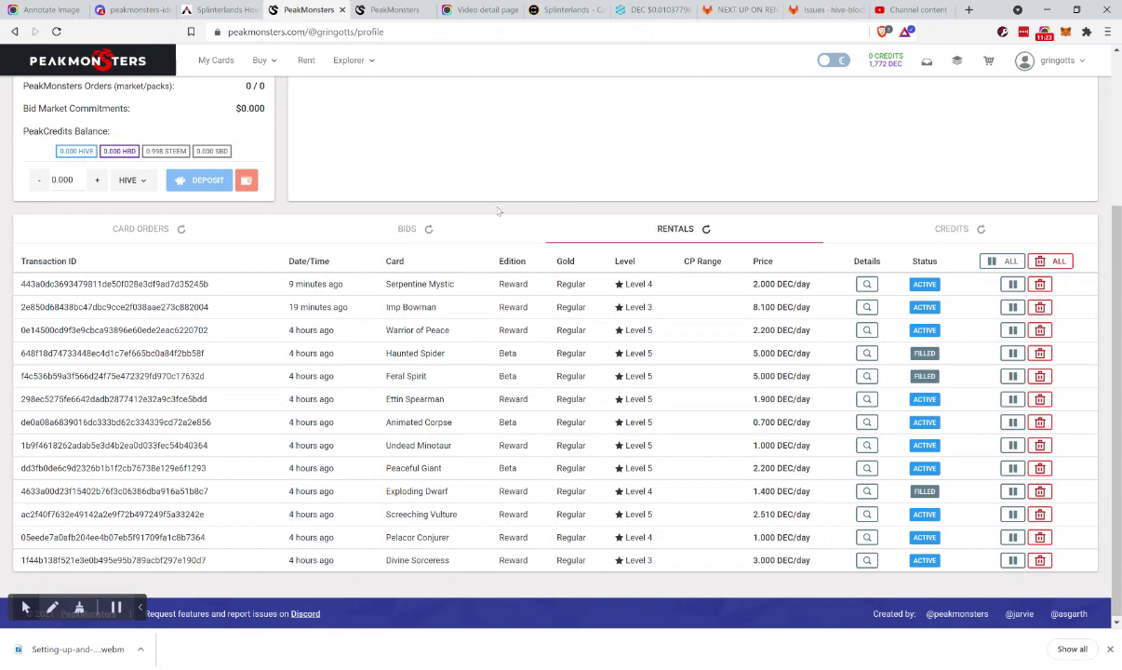
{"action": "scroll", "coordinate": [498, 212], "scroll_direction": "up", "scroll_amount": 1}
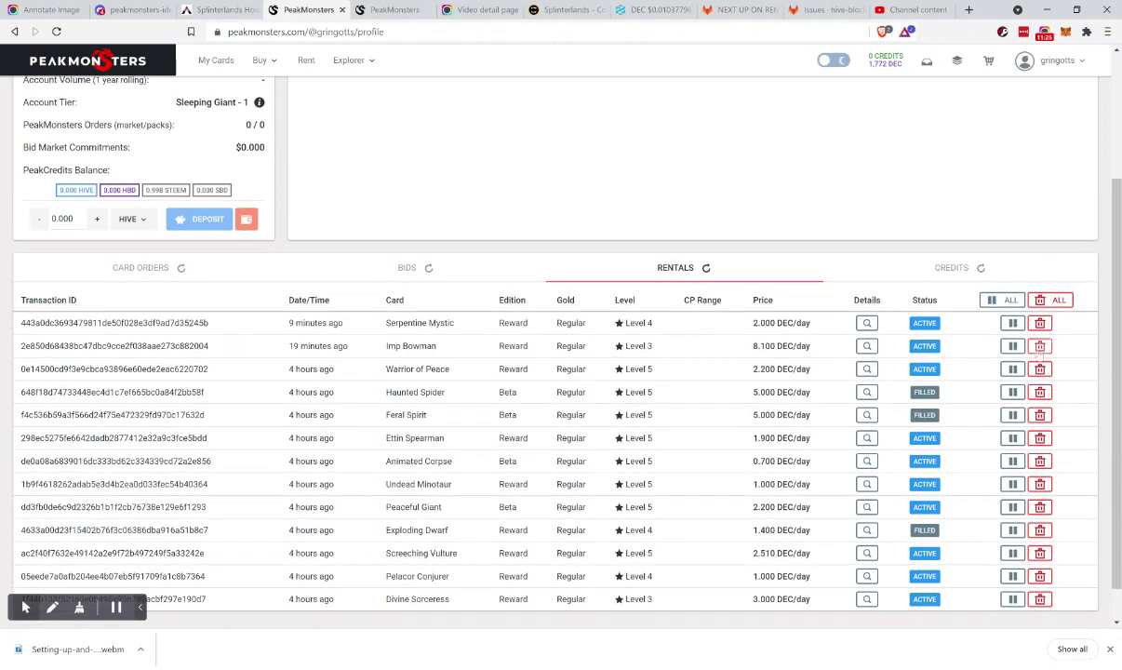
- Return to the rental board, restrict it to gold foil cards, and examine the top-ranked card's level and collection power
{"action": "scroll", "coordinate": [970, 287], "scroll_direction": "up", "scroll_amount": 2}
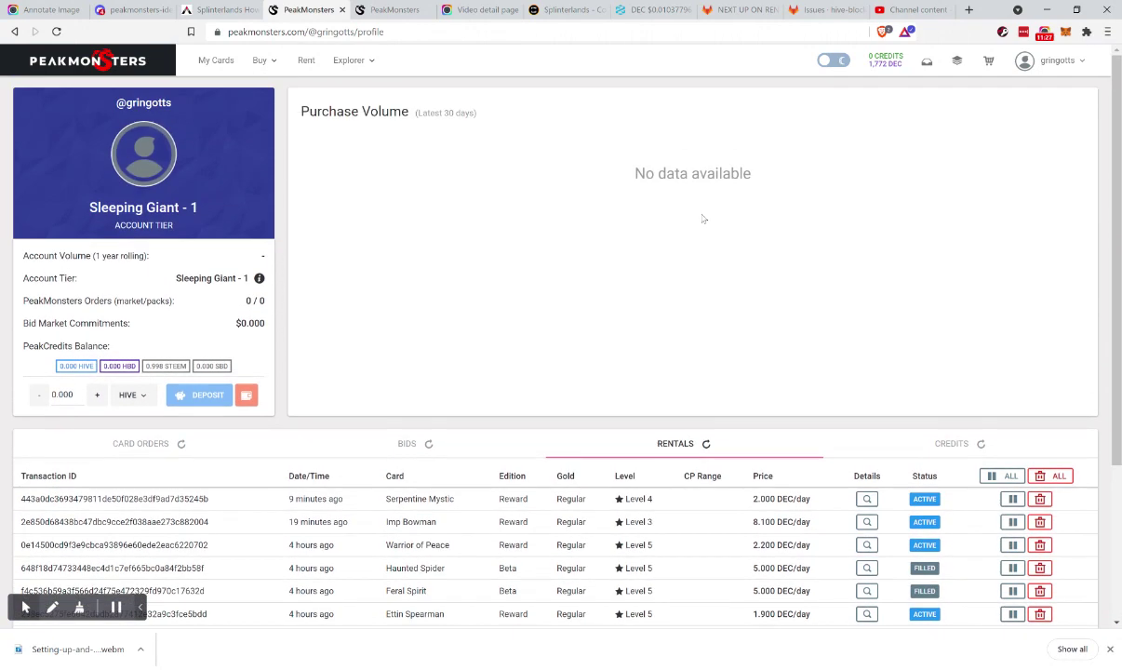
{"action": "left_click", "coordinate": [304, 59]}
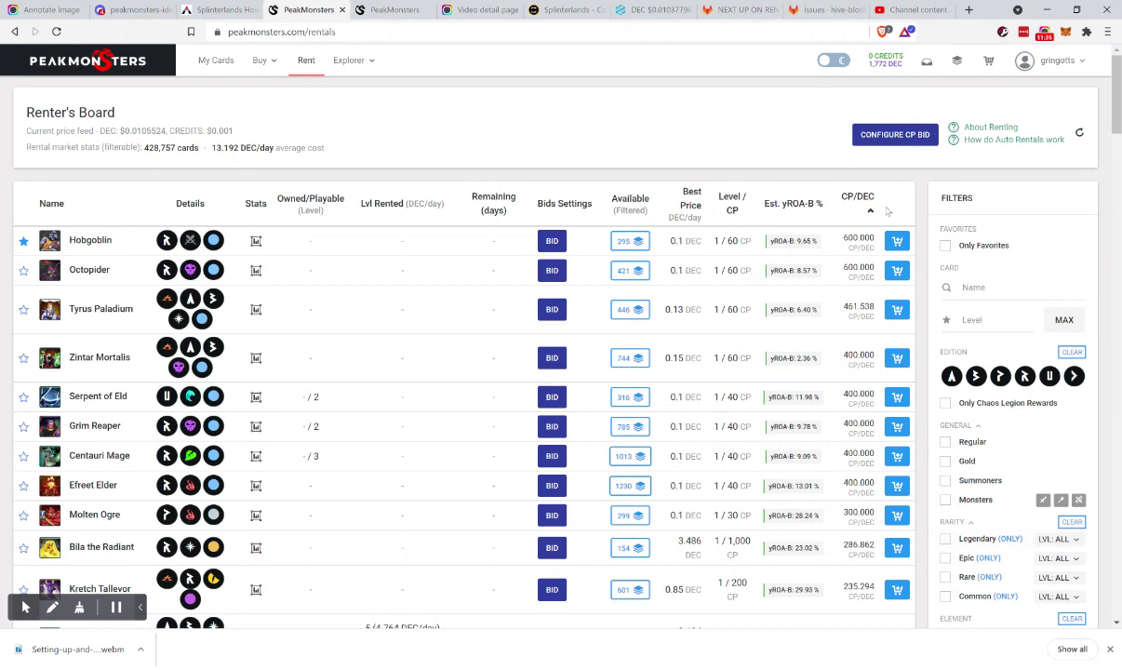
{"action": "left_click", "coordinate": [948, 462]}
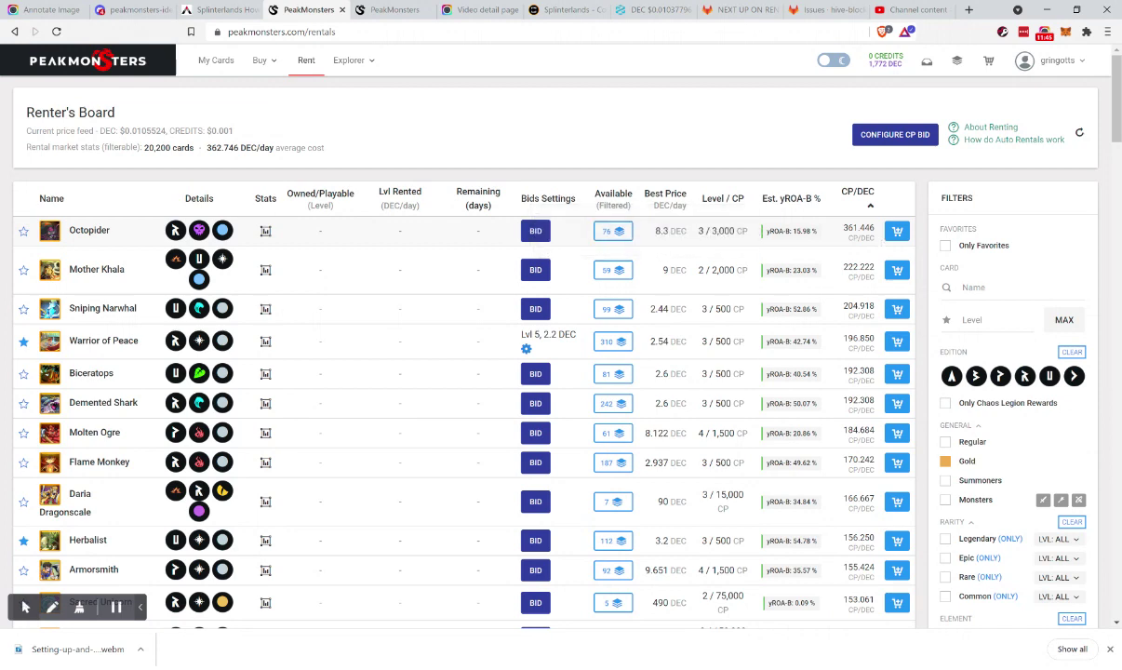
{"action": "double_click", "coordinate": [724, 230]}
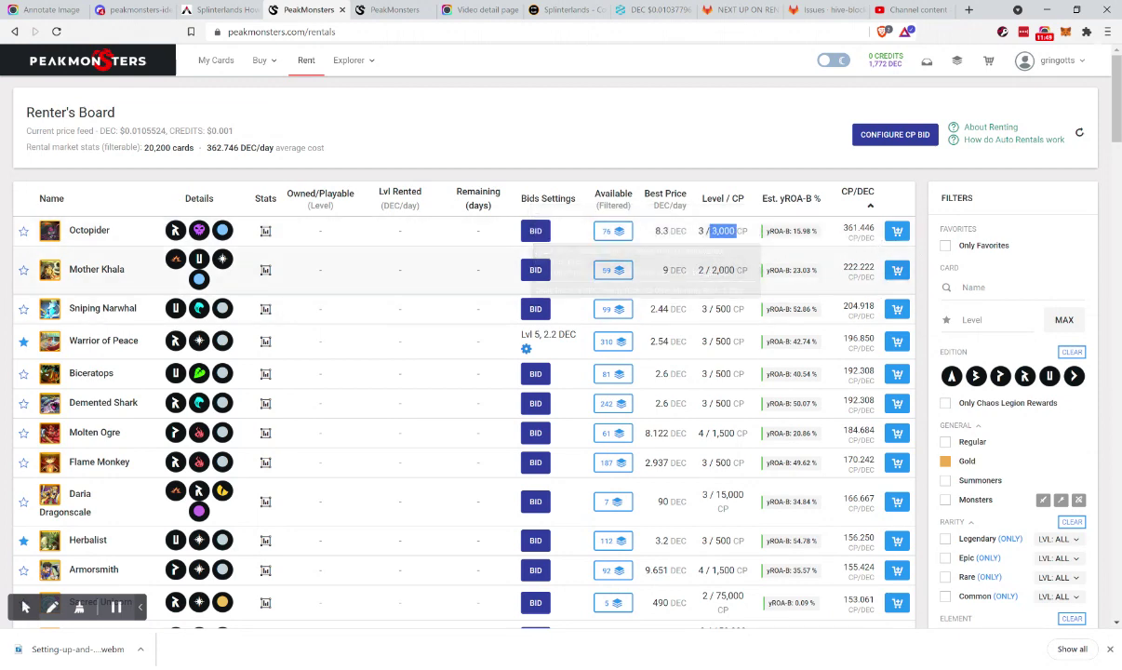
- Open the collection power bid settings, examine the first active bid's rate, remaining CP and range, and close without confirming
{"action": "left_click", "coordinate": [874, 134]}
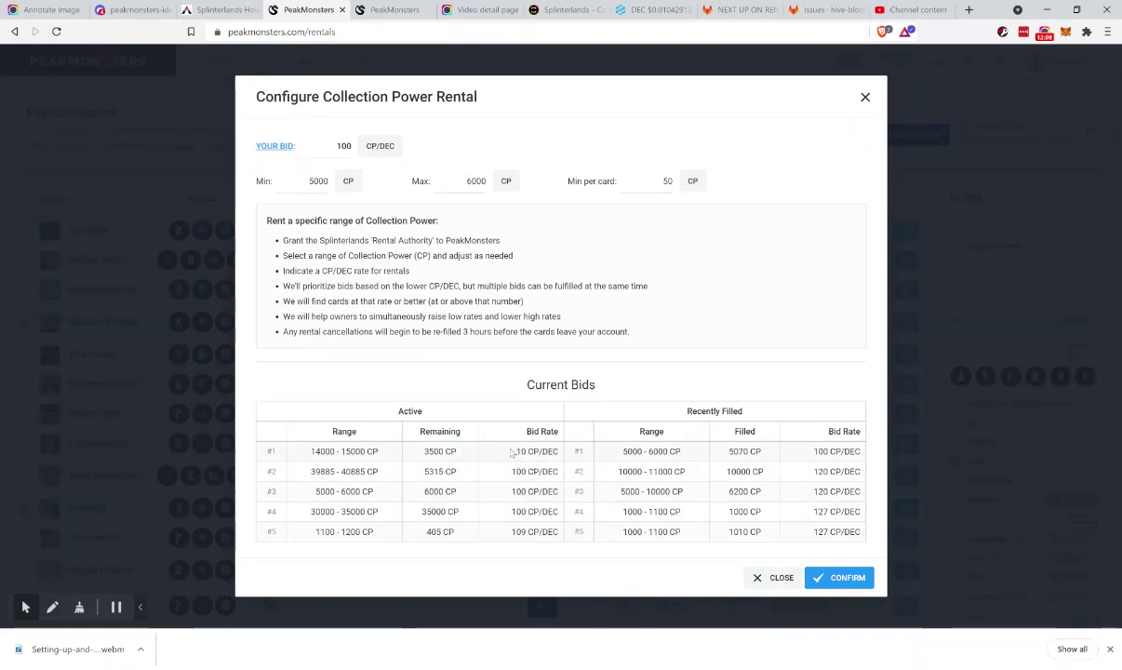
{"action": "double_click", "coordinate": [521, 451]}
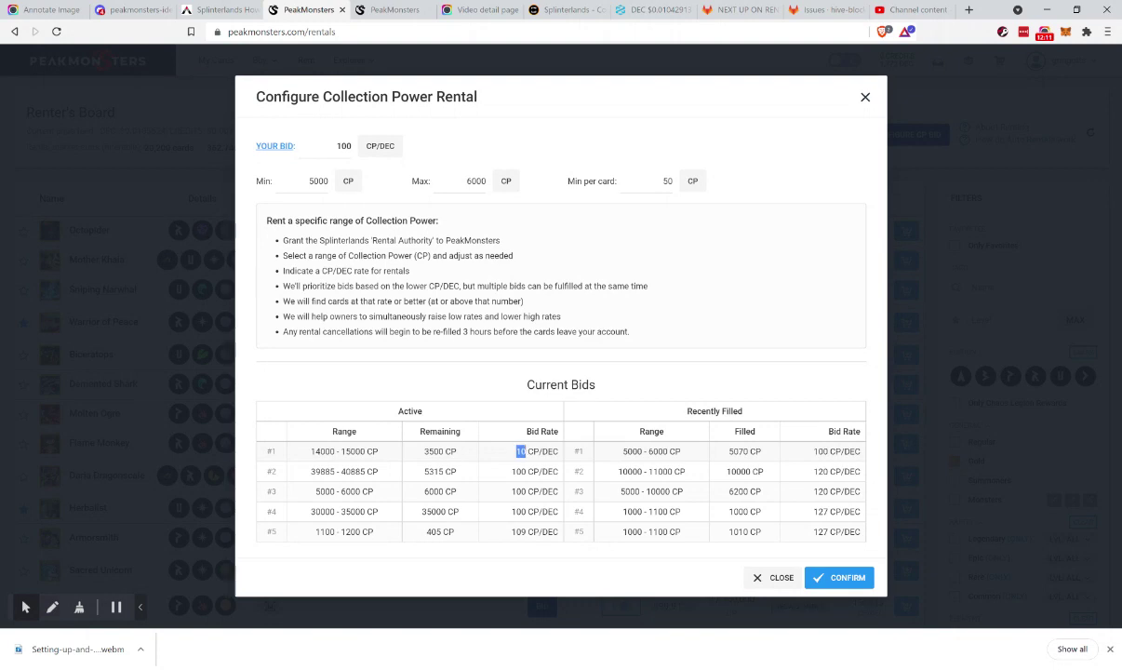
{"action": "left_click", "coordinate": [517, 459]}
{"action": "double_click", "coordinate": [519, 456]}
{"action": "left_click", "coordinate": [494, 441]}
{"action": "double_click", "coordinate": [521, 452]}
{"action": "left_click_drag", "start_coordinate": [465, 452], "coordinate": [322, 460]}
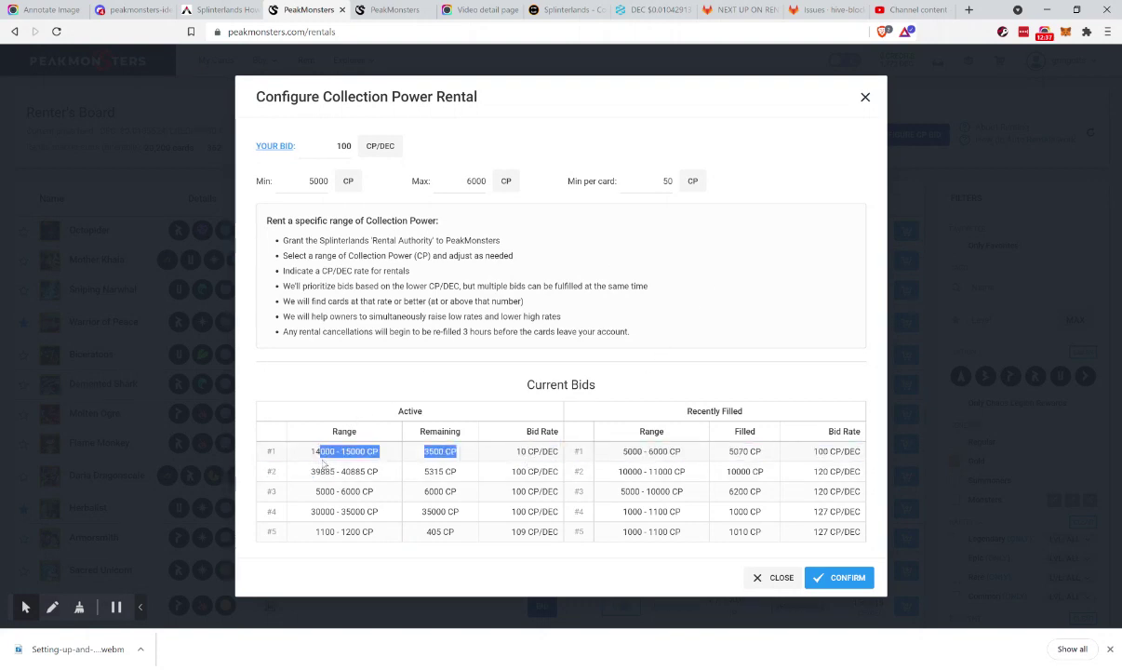
{"action": "left_click", "coordinate": [511, 465]}
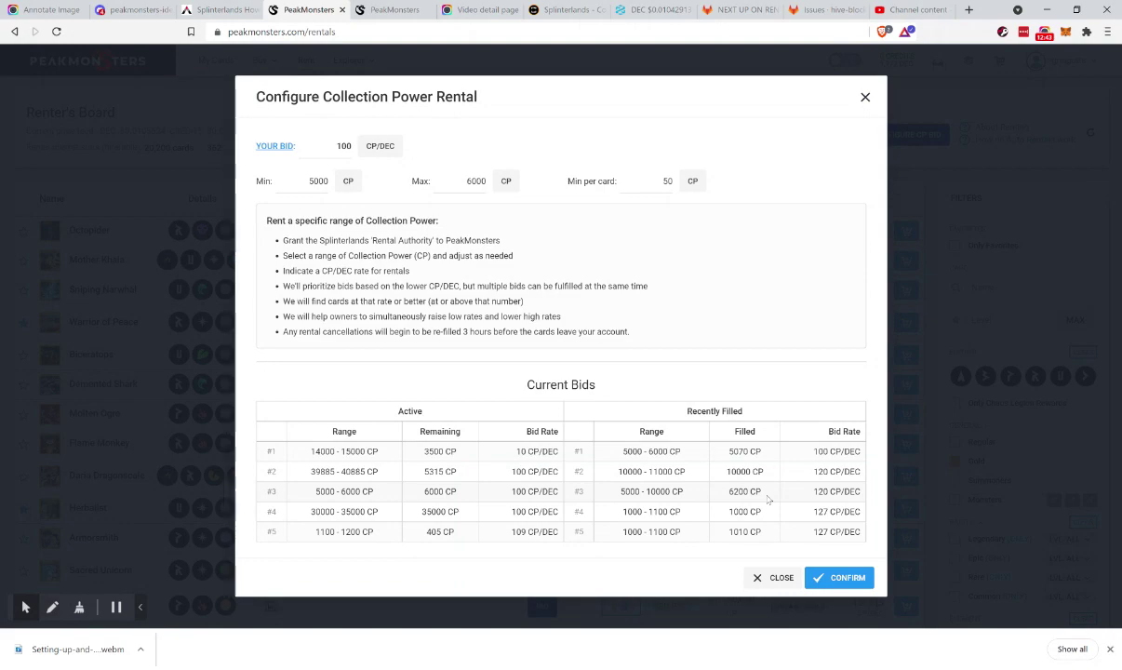
{"action": "left_click", "coordinate": [865, 97]}
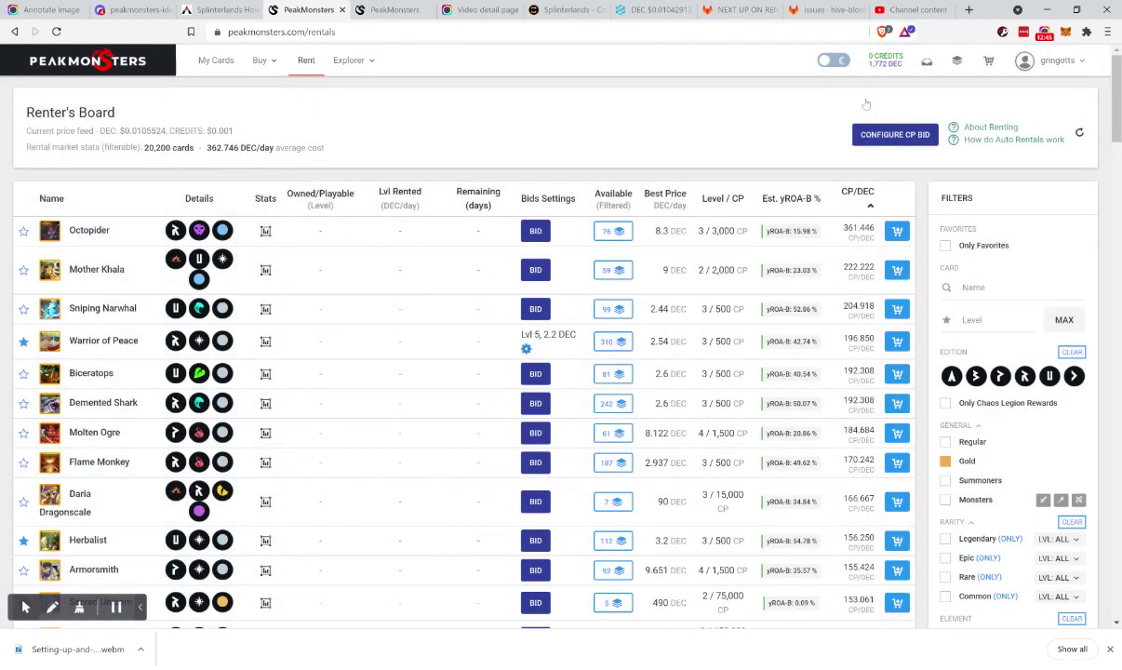
- Open the Warrior of Peace rental bid settings, review the current bids with the remove and pause options, and close unchanged
{"action": "left_click", "coordinate": [521, 357]}
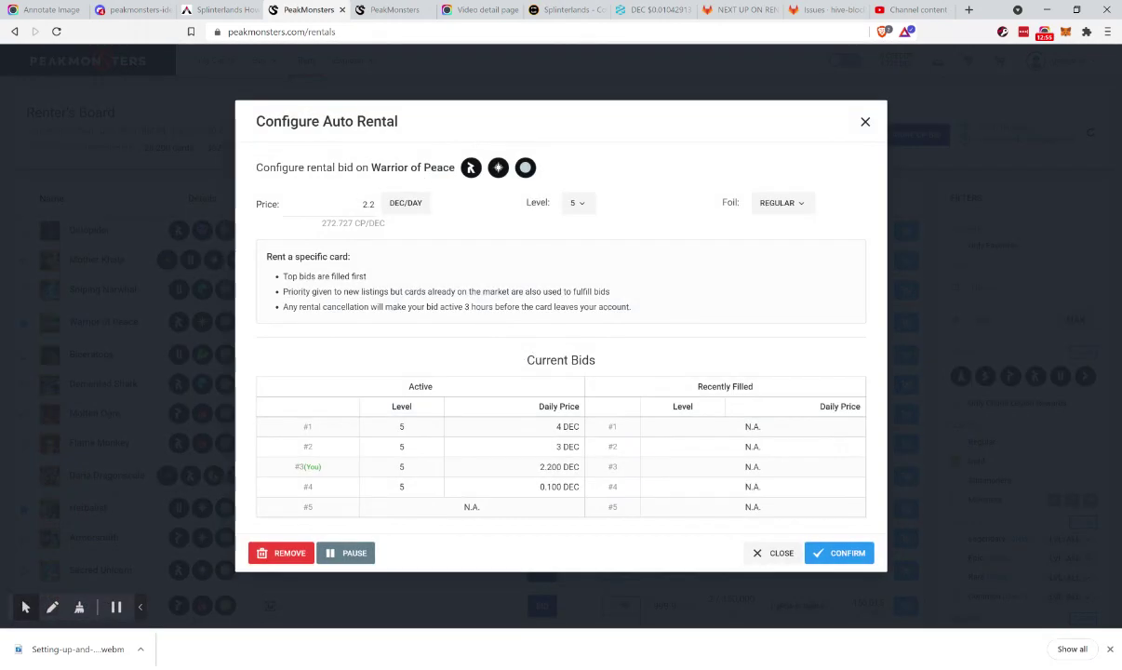
{"action": "left_click", "coordinate": [865, 121]}
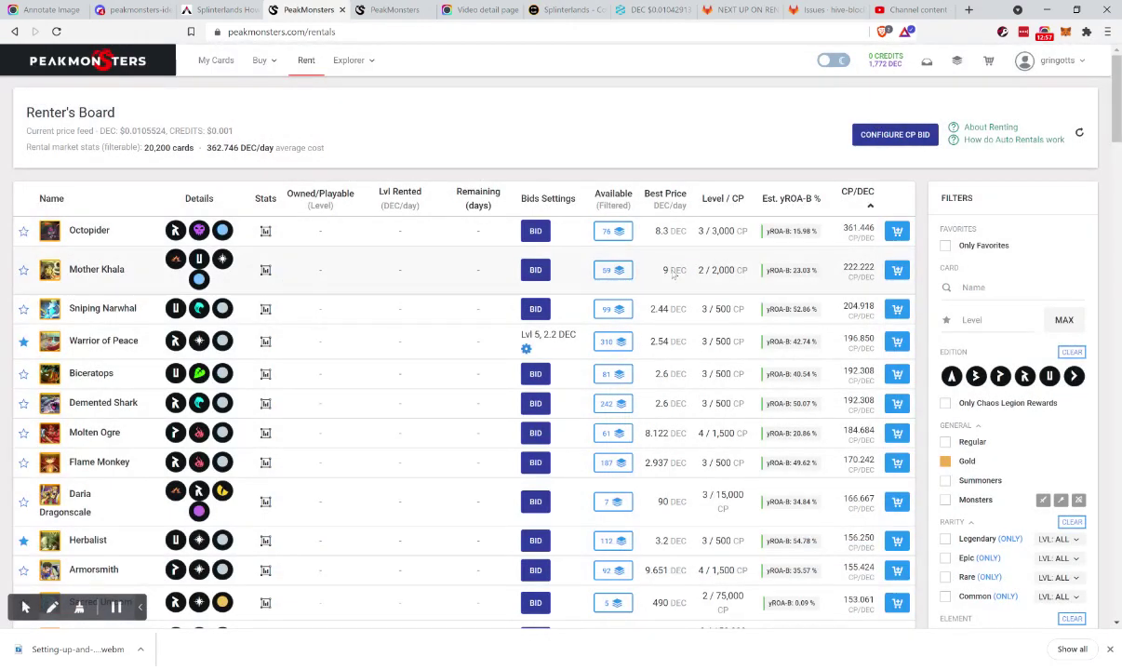